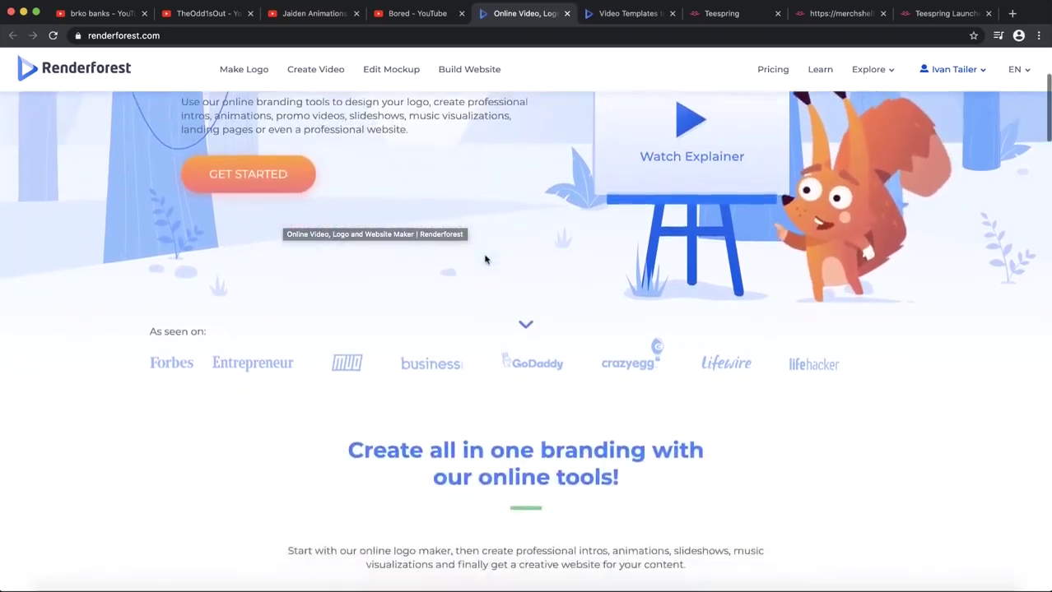
Browse the Renderforest video templates and open the Whiteboard Animation Toolkit template.
{"action": "scroll", "coordinate": [486, 258], "scroll_direction": "up", "scroll_amount": 10}
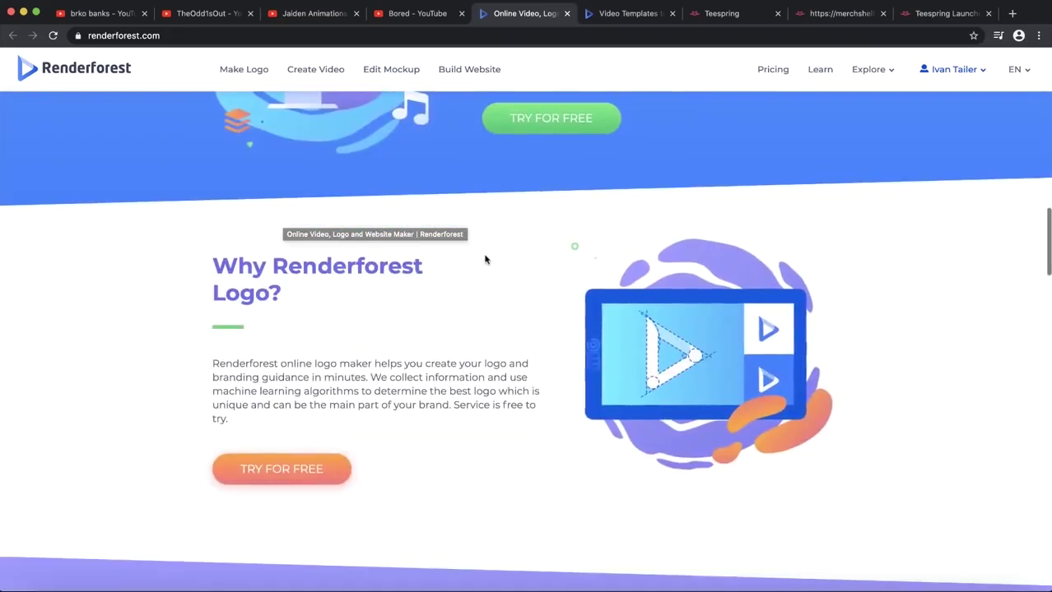
{"action": "scroll", "coordinate": [445, 228], "scroll_direction": "down", "scroll_amount": 1}
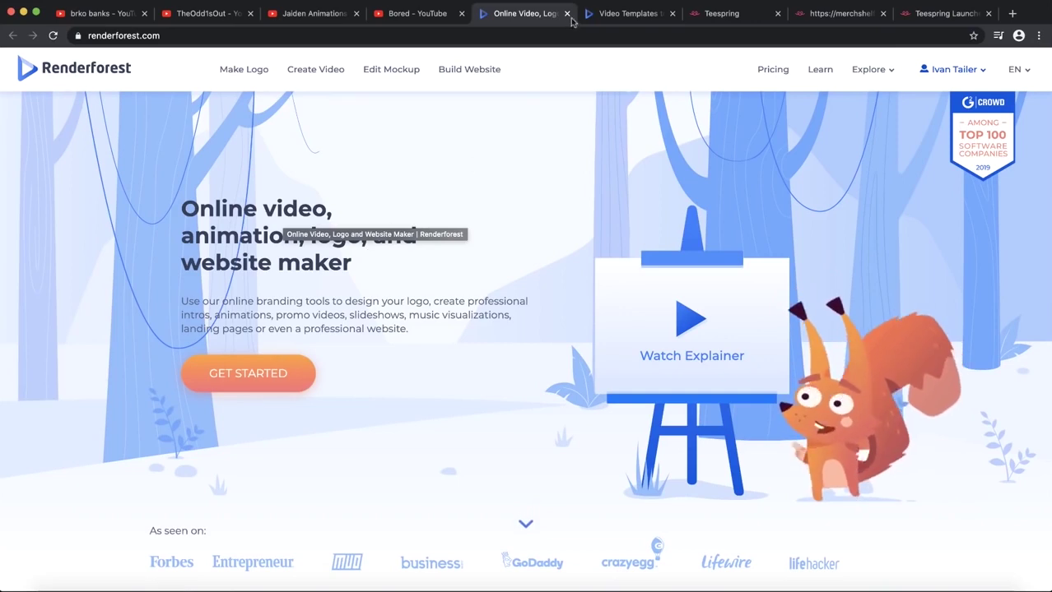
{"action": "left_click", "coordinate": [628, 13]}
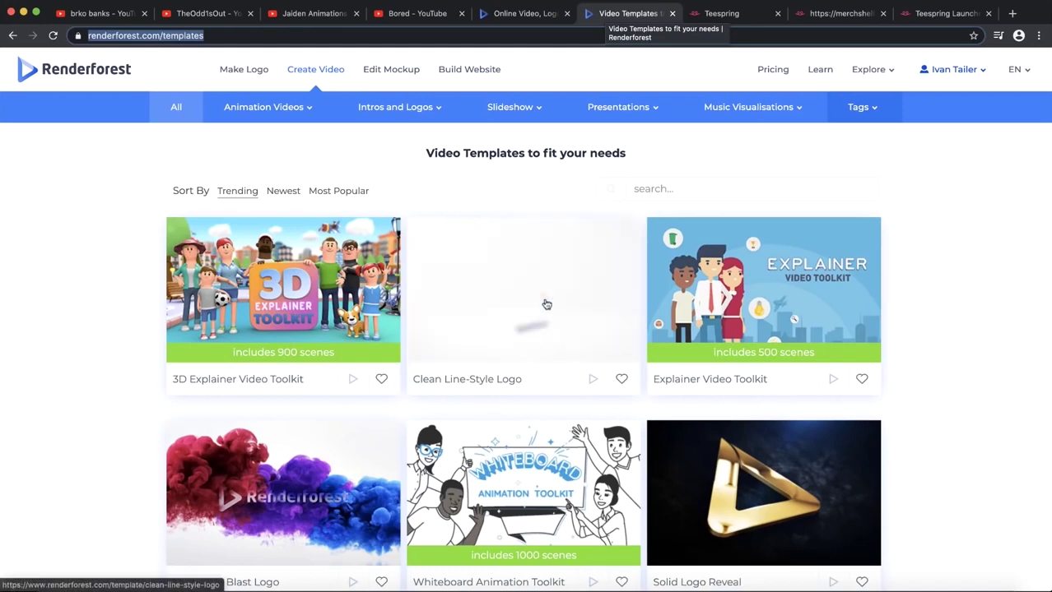
{"action": "scroll", "coordinate": [765, 218], "scroll_direction": "down", "scroll_amount": 2}
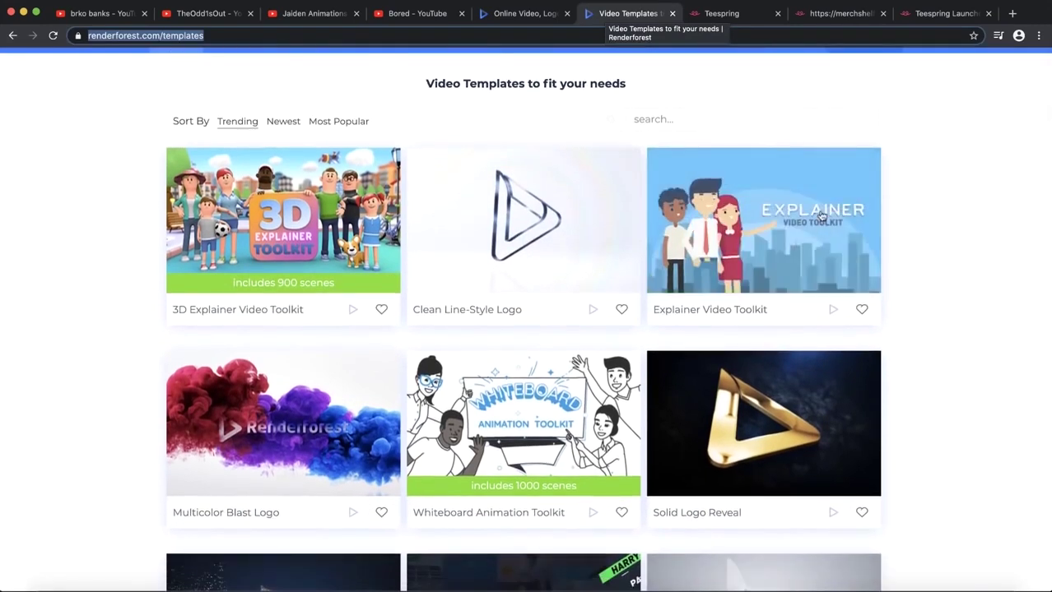
{"action": "scroll", "coordinate": [765, 218], "scroll_direction": "up", "scroll_amount": 5}
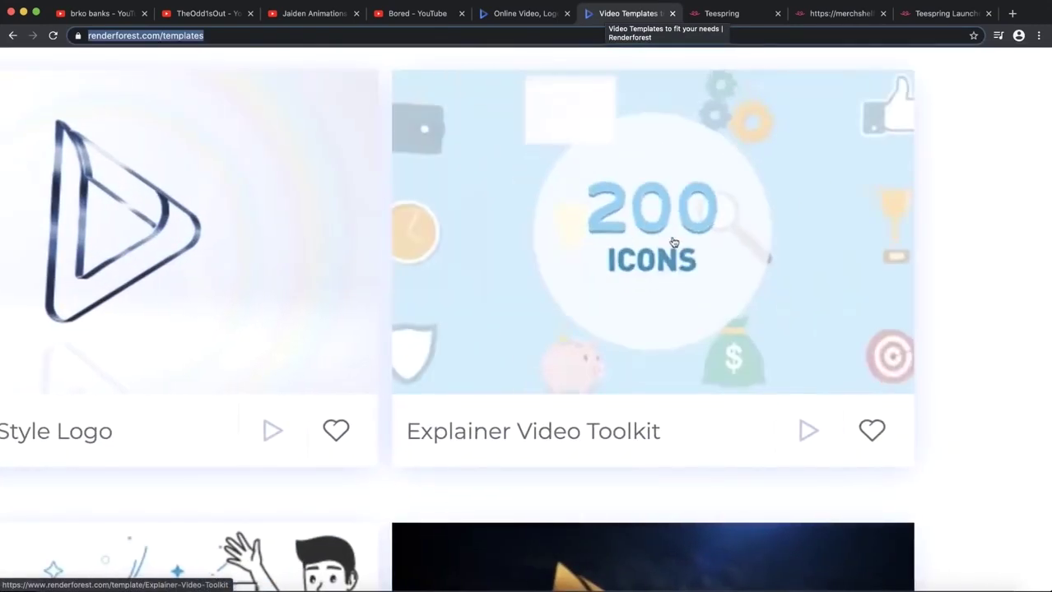
{"action": "scroll", "coordinate": [673, 241], "scroll_direction": "down", "scroll_amount": 5}
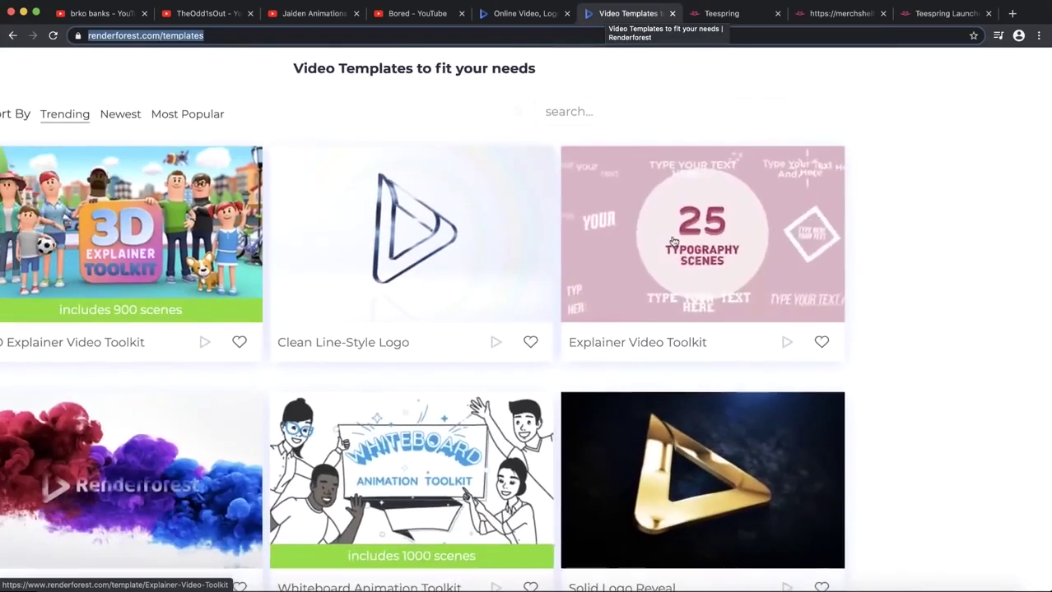
{"action": "scroll", "coordinate": [671, 238], "scroll_direction": "down", "scroll_amount": 3}
{"action": "scroll", "coordinate": [356, 321], "scroll_direction": "up", "scroll_amount": 5}
{"action": "scroll", "coordinate": [354, 330], "scroll_direction": "down", "scroll_amount": 2}
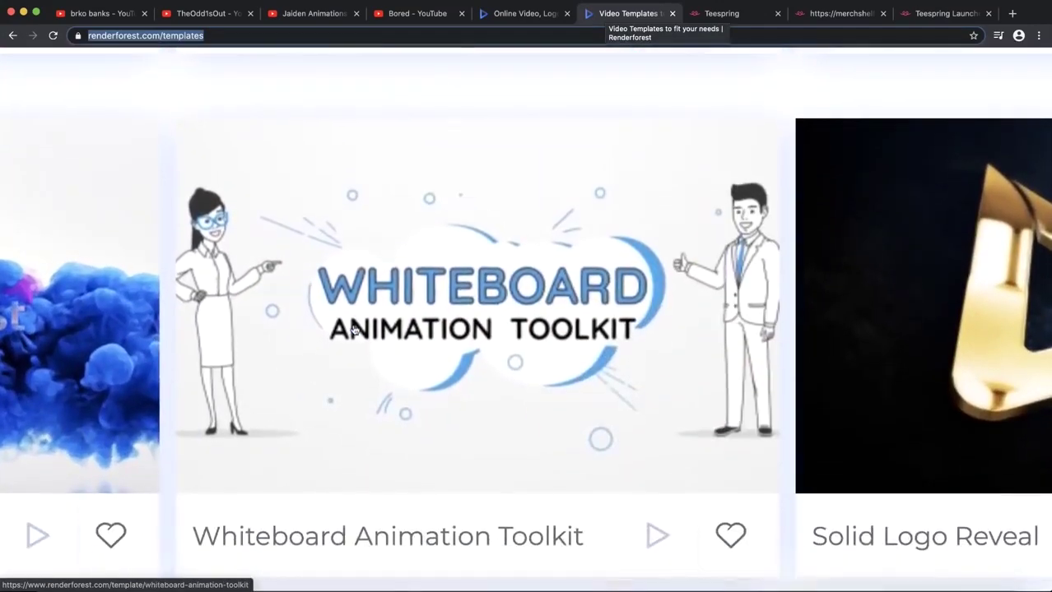
{"action": "scroll", "coordinate": [350, 330], "scroll_direction": "down", "scroll_amount": 5}
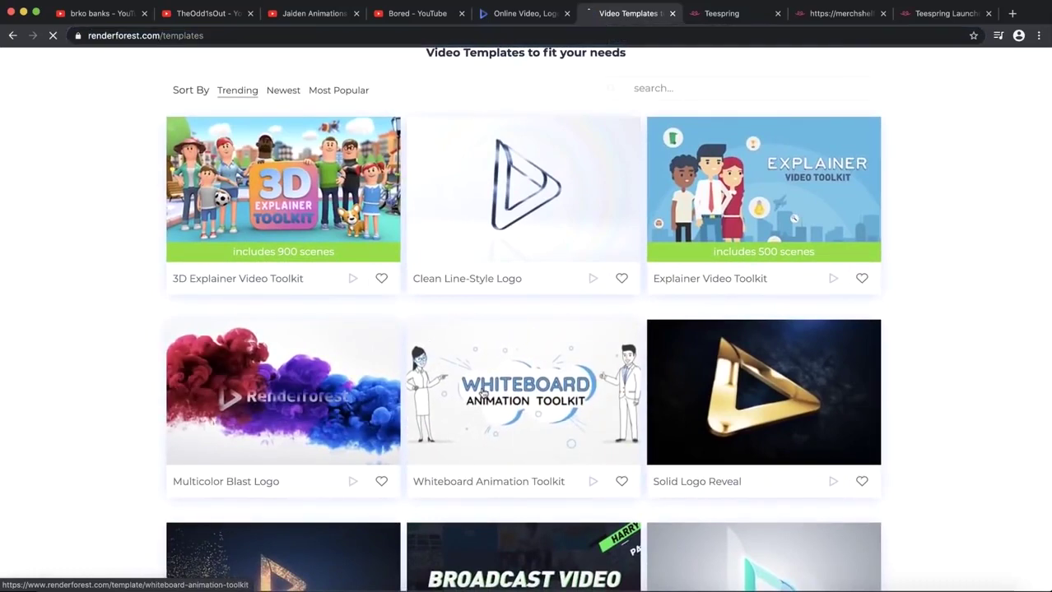
{"action": "left_click", "coordinate": [471, 408]}
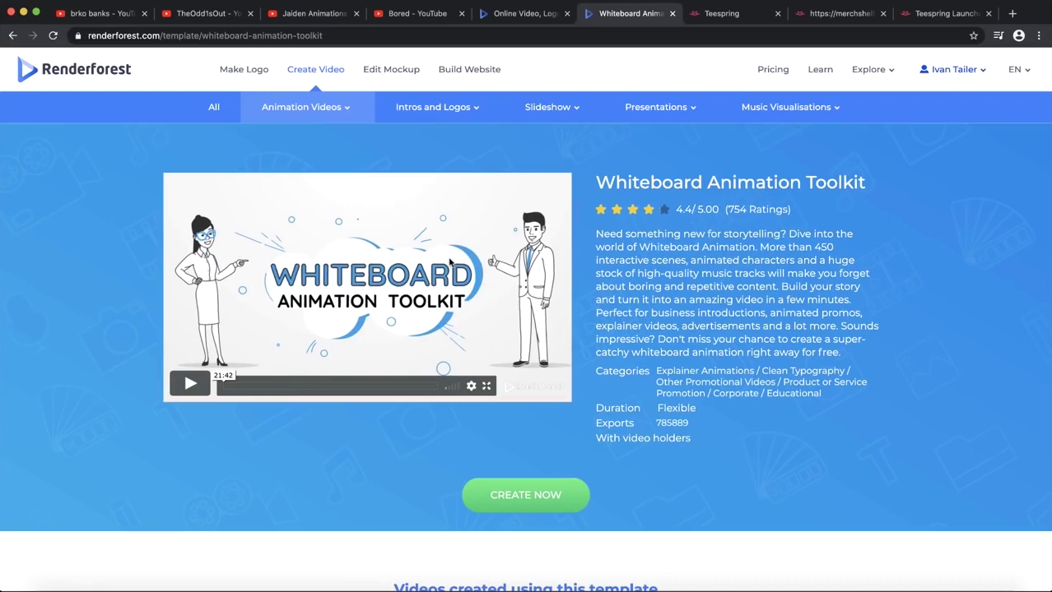
Create a new video project from the Whiteboard Animation Toolkit and open the scene library to add scenes.
{"action": "scroll", "coordinate": [545, 495], "scroll_direction": "up", "scroll_amount": 5}
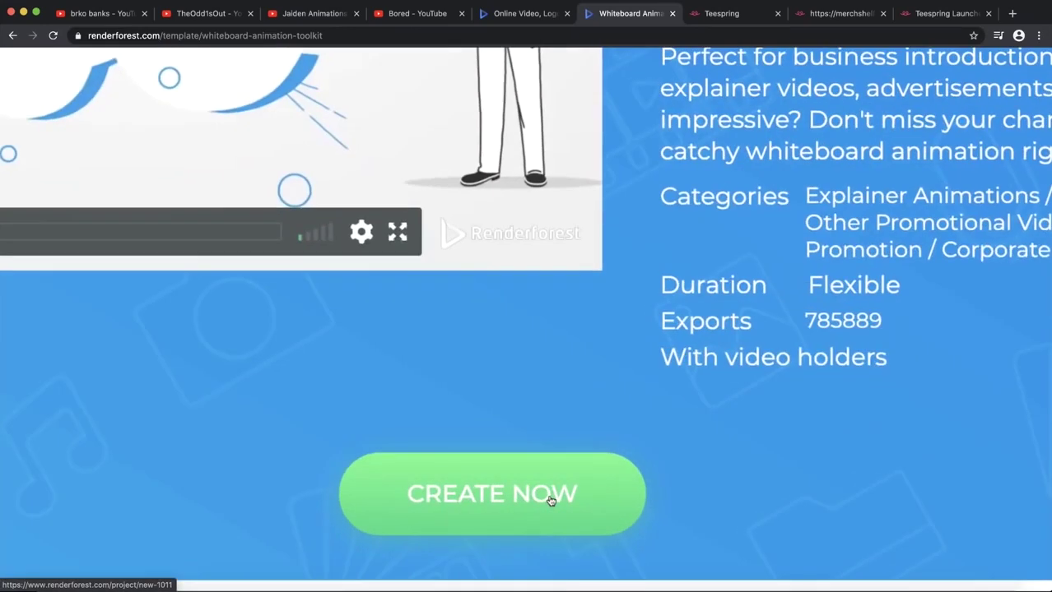
{"action": "left_click", "coordinate": [499, 511]}
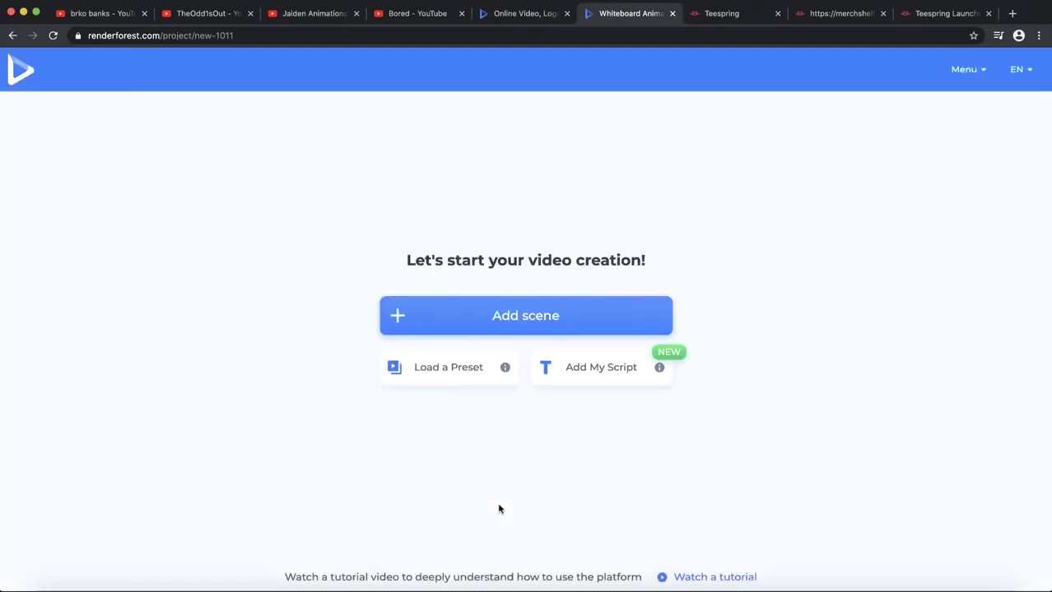
{"action": "left_click", "coordinate": [533, 325]}
{"action": "left_click", "coordinate": [483, 325]}
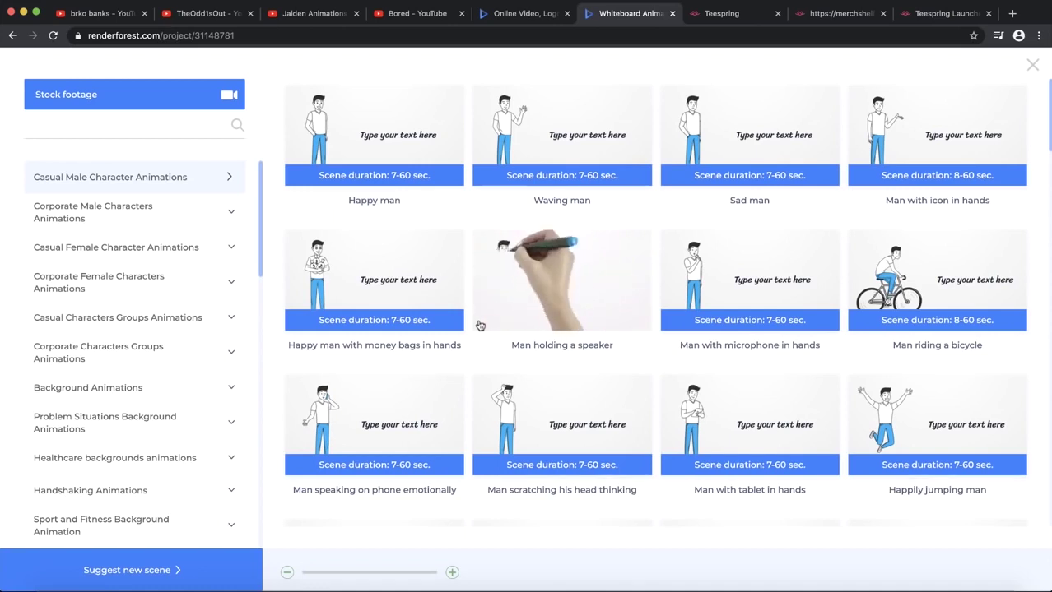
Insert seven casual male scenes: money bags, microphone, riding a bicycle, happily jumping, tablet, scratching head thinking, and speaking on phone emotionally.
{"action": "left_click", "coordinate": [441, 276]}
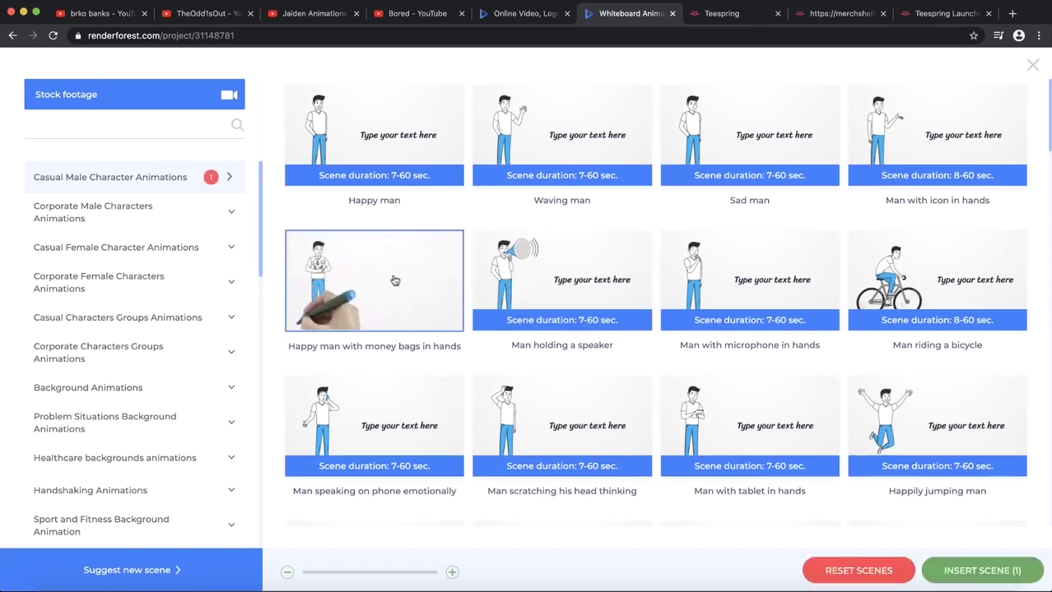
{"action": "left_click", "coordinate": [705, 343]}
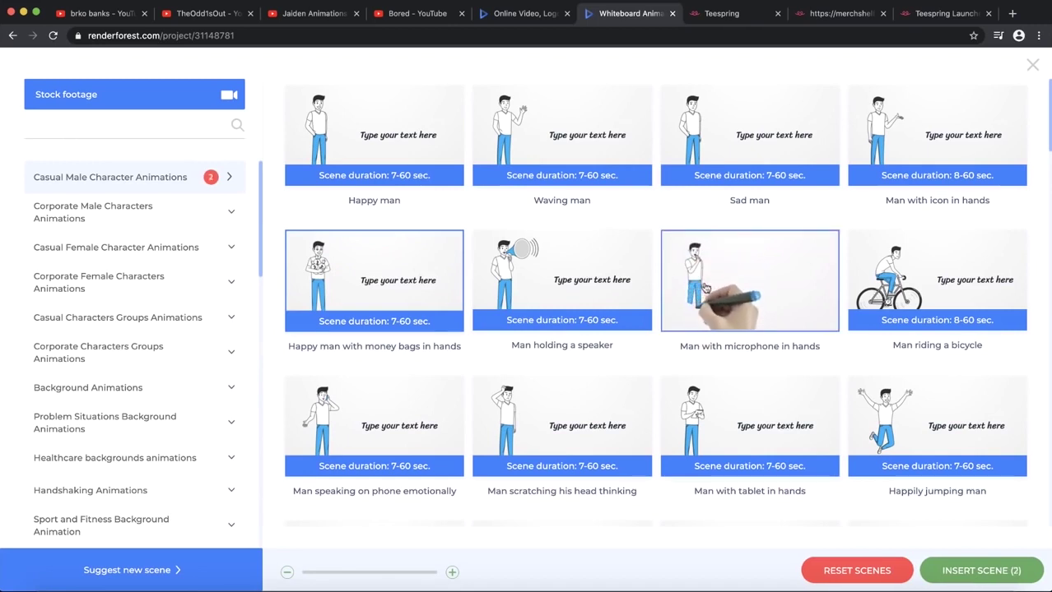
{"action": "left_click", "coordinate": [919, 288]}
{"action": "left_click", "coordinate": [937, 424]}
{"action": "left_click", "coordinate": [749, 424]}
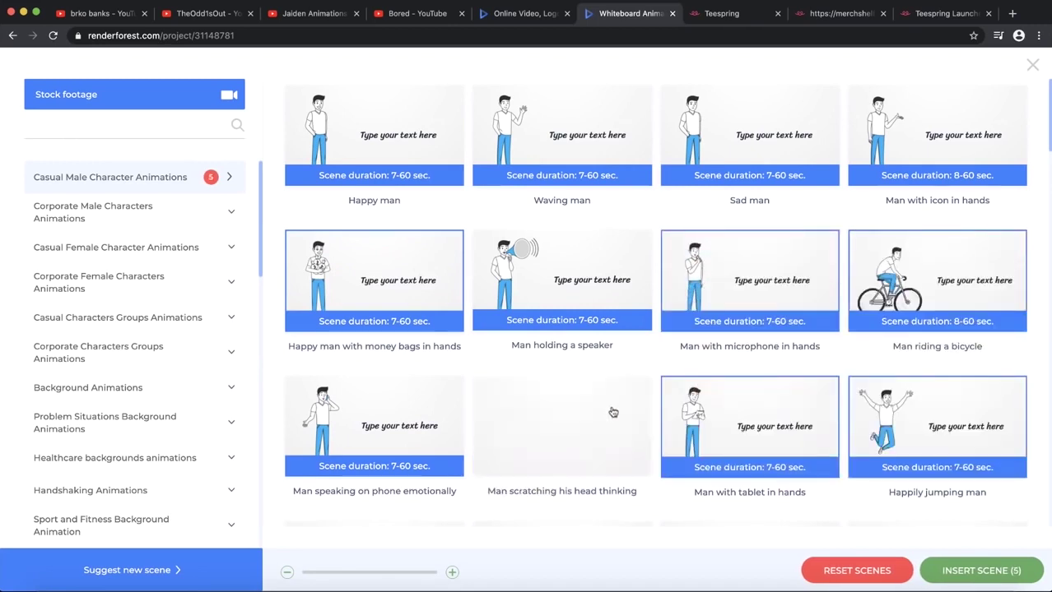
{"action": "left_click", "coordinate": [612, 410]}
{"action": "left_click", "coordinate": [418, 418]}
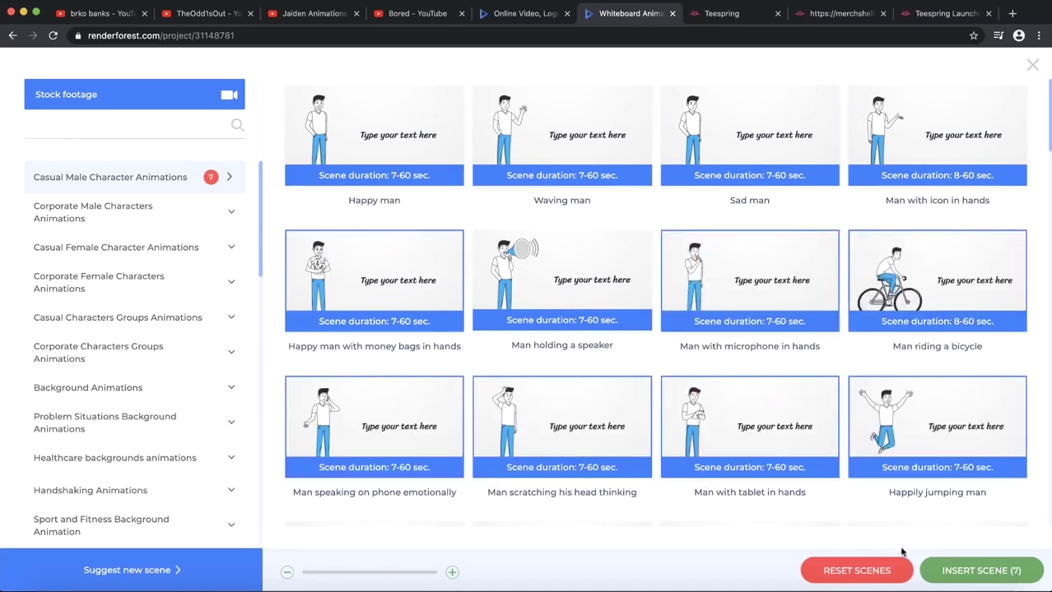
{"action": "left_click", "coordinate": [951, 571]}
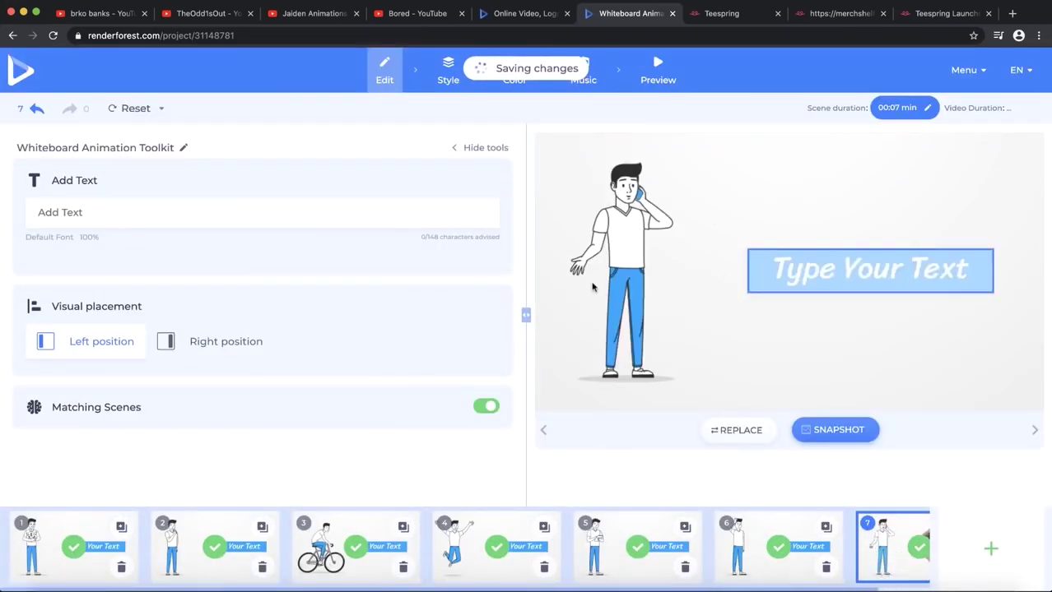
Set the text of scene 7, the man speaking on the phone, to "I was talking on the phone".
{"action": "left_click", "coordinate": [104, 213]}
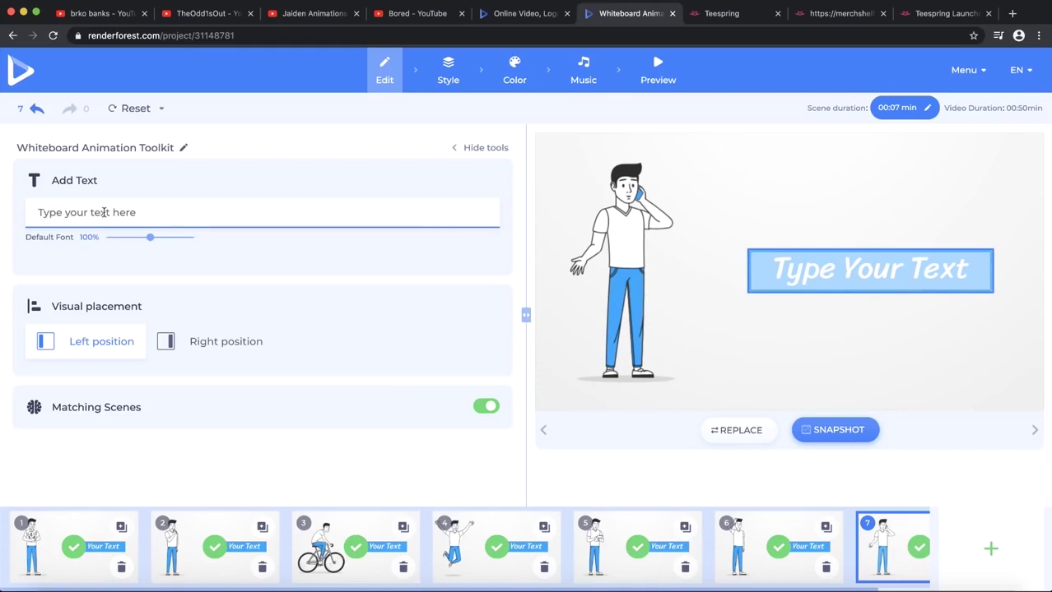
{"action": "type", "text": "I w"}
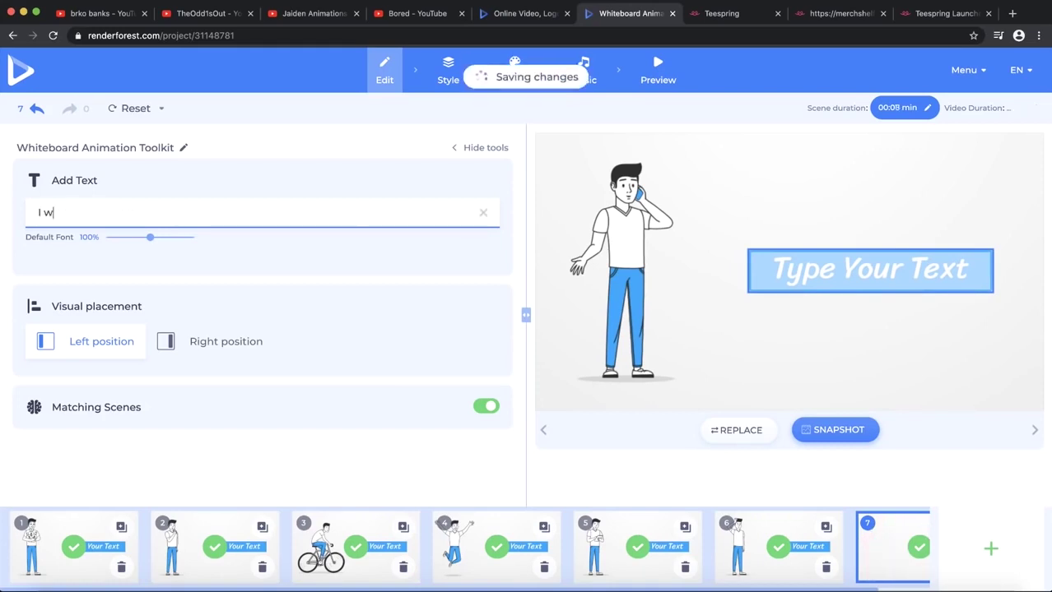
{"action": "type", "text": "as talking "}
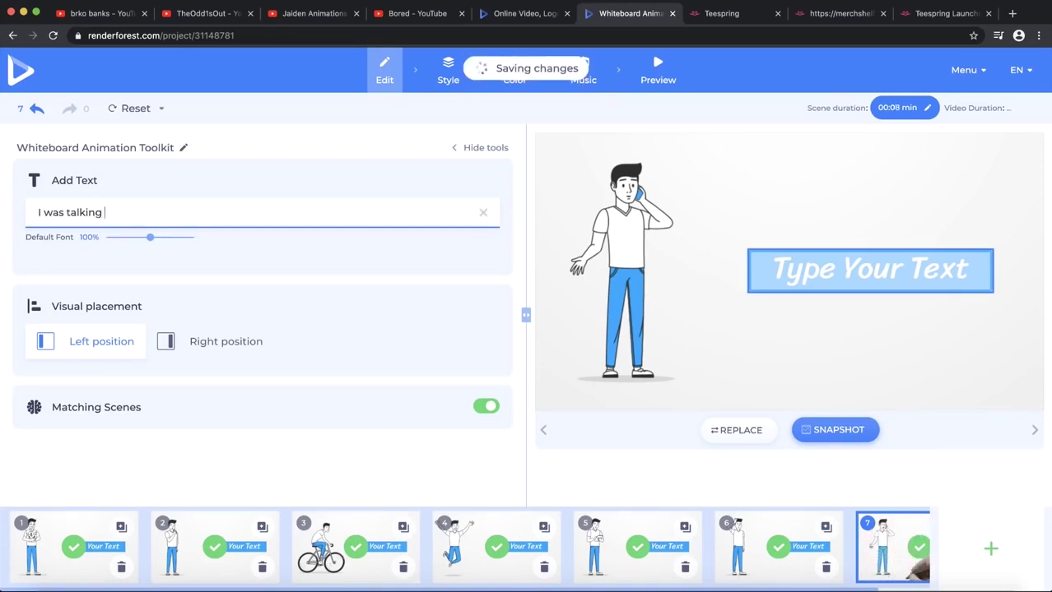
{"action": "type", "text": "on the pho"}
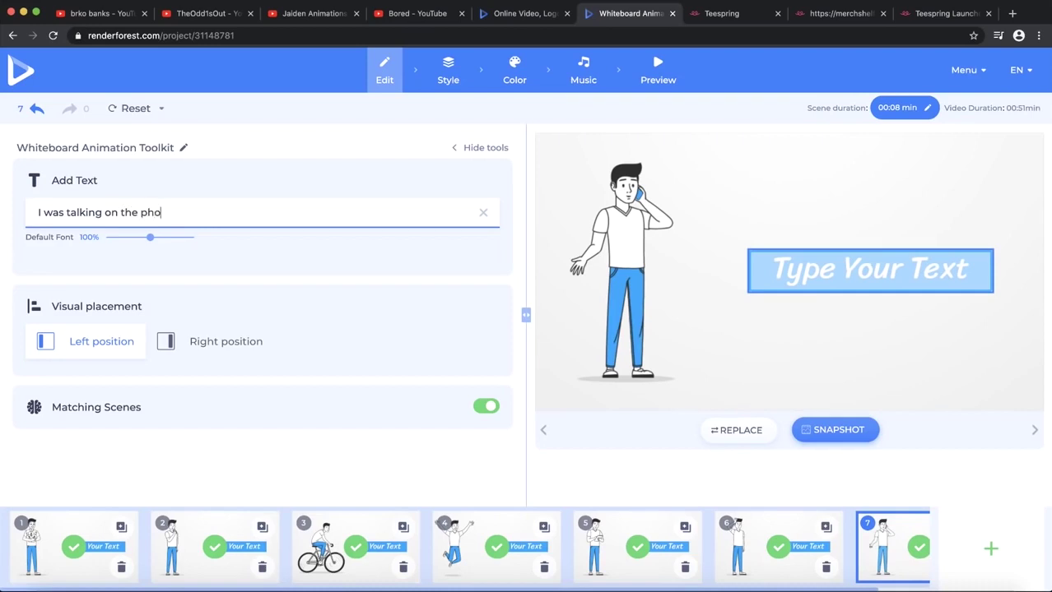
{"action": "type", "text": "ne"}
{"action": "left_click", "coordinate": [225, 270]}
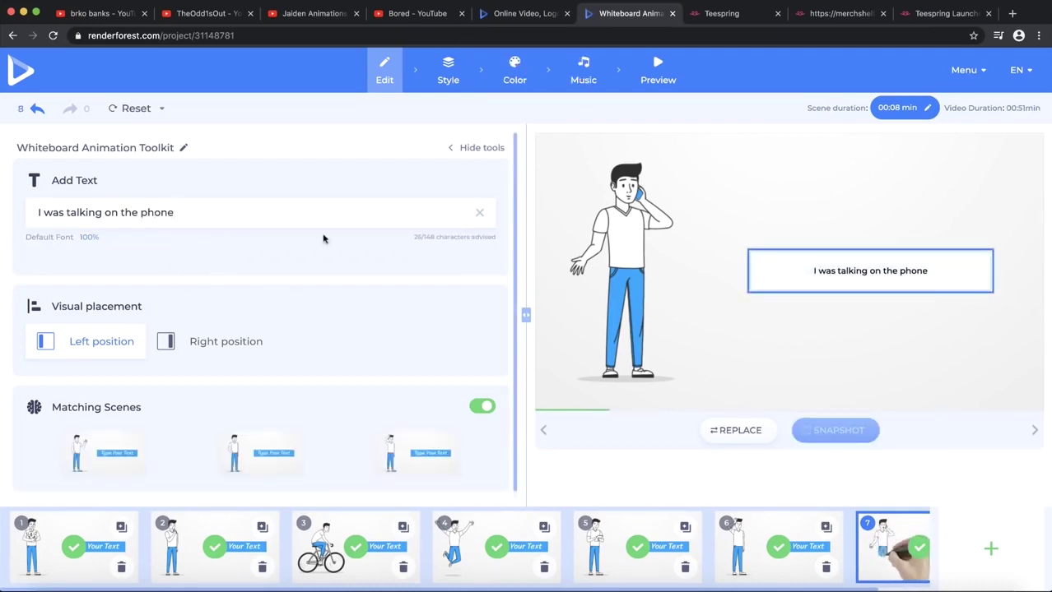
{"action": "left_click_drag", "start_coordinate": [257, 215], "coordinate": [30, 205]}
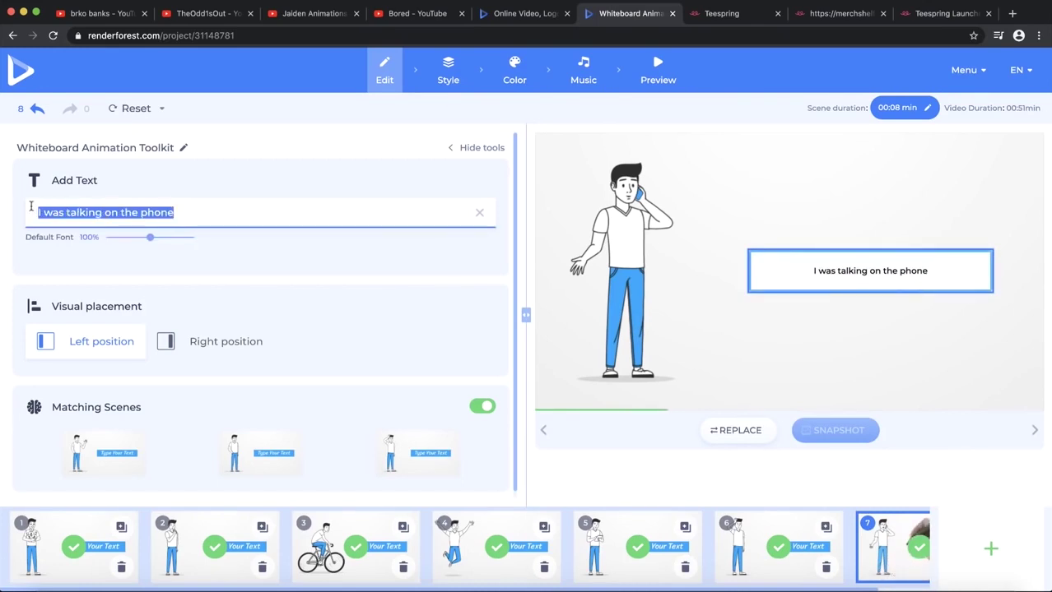
{"action": "left_click", "coordinate": [331, 279]}
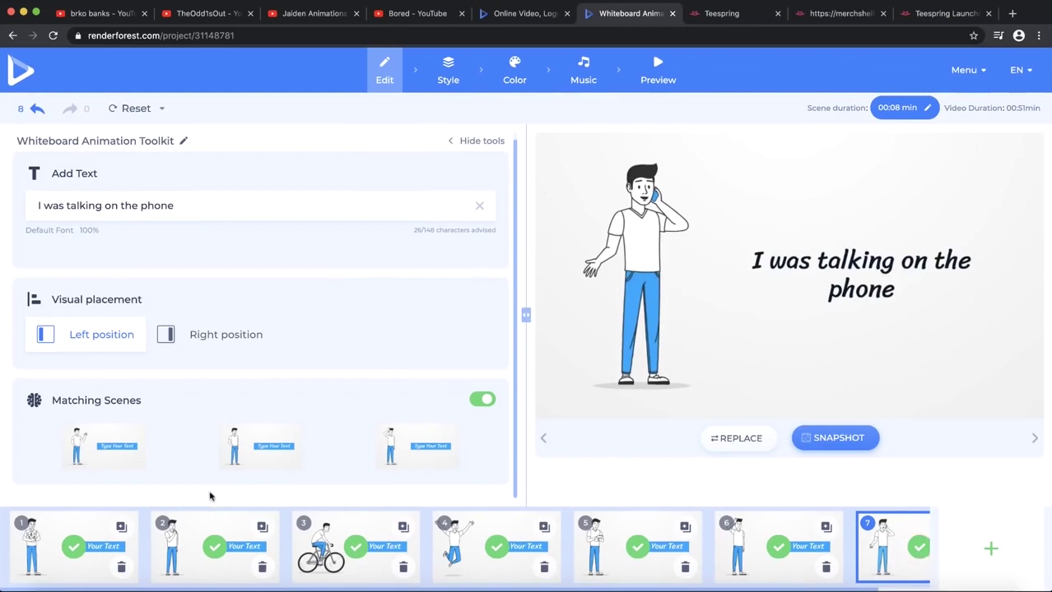
Set the text of scene 2, the man with the microphone, to "I am singing" and save it.
{"action": "left_click", "coordinate": [191, 547]}
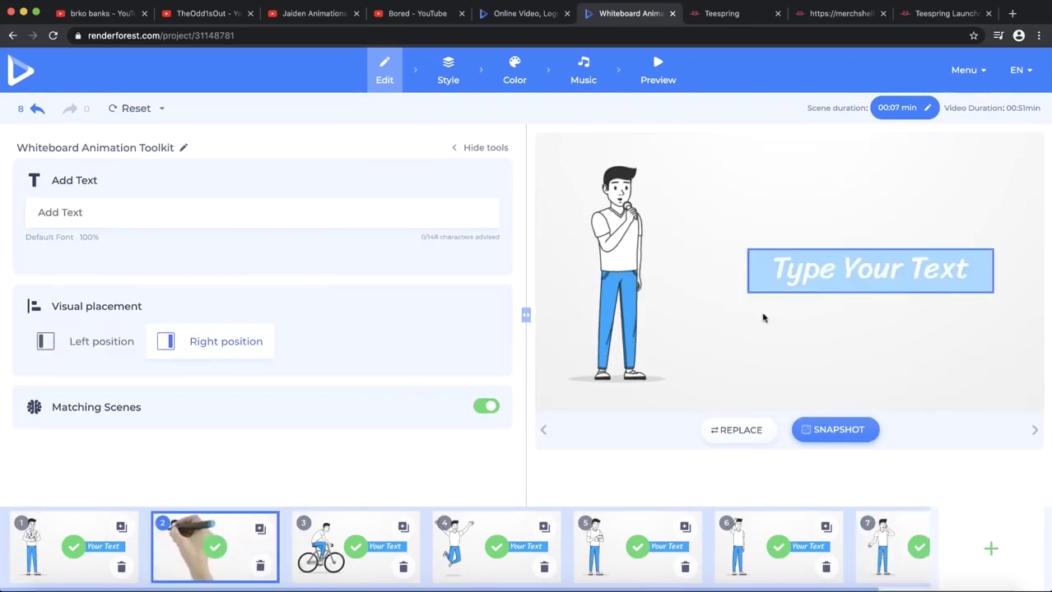
{"action": "left_click", "coordinate": [831, 272]}
{"action": "left_click", "coordinate": [319, 315]}
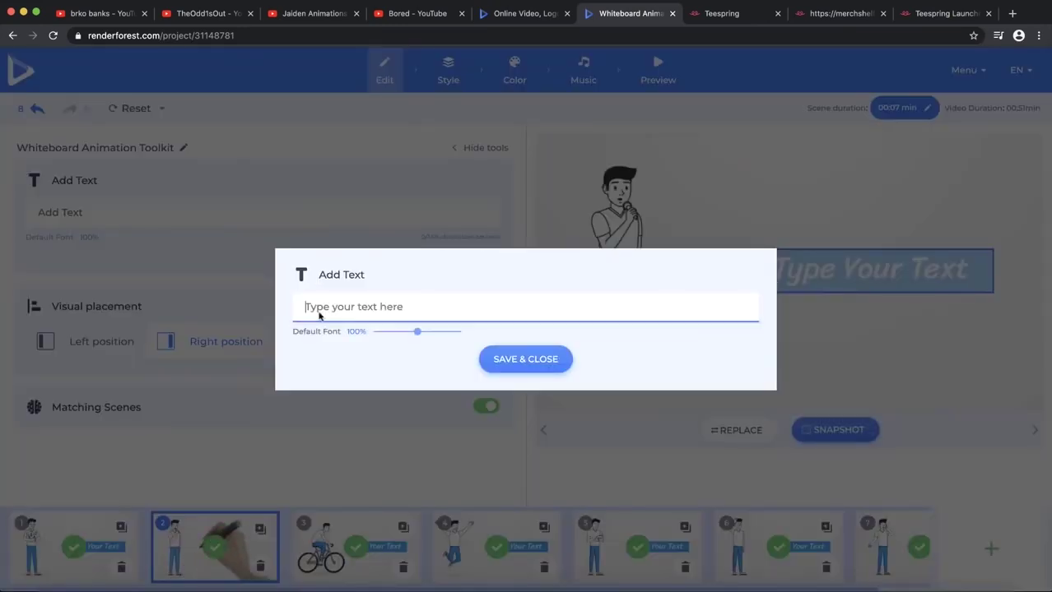
{"action": "left_click", "coordinate": [263, 306]}
{"action": "left_click", "coordinate": [815, 268]}
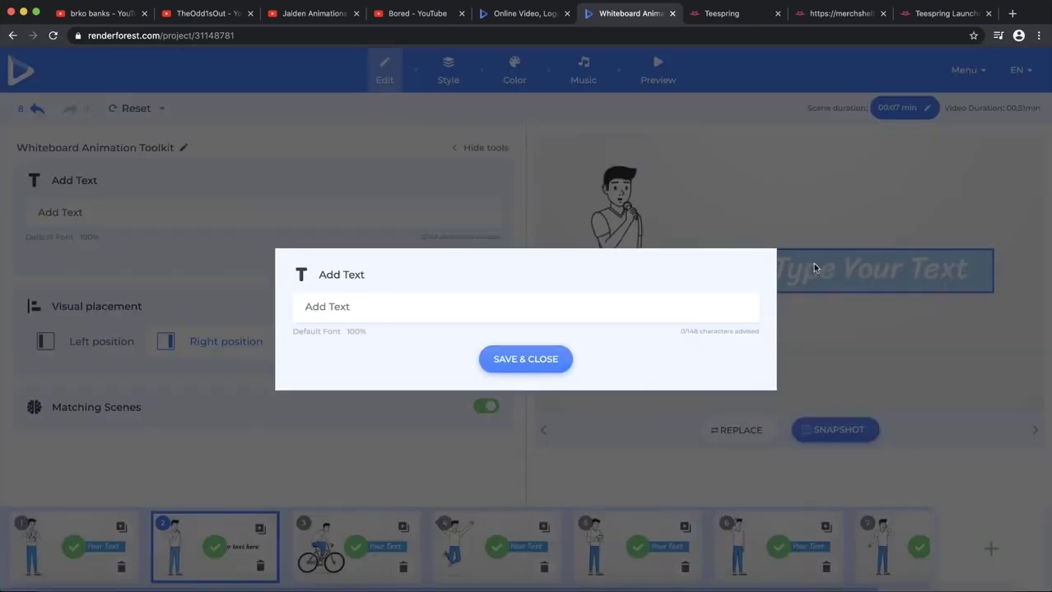
{"action": "left_click", "coordinate": [422, 312]}
{"action": "type", "text": "I"}
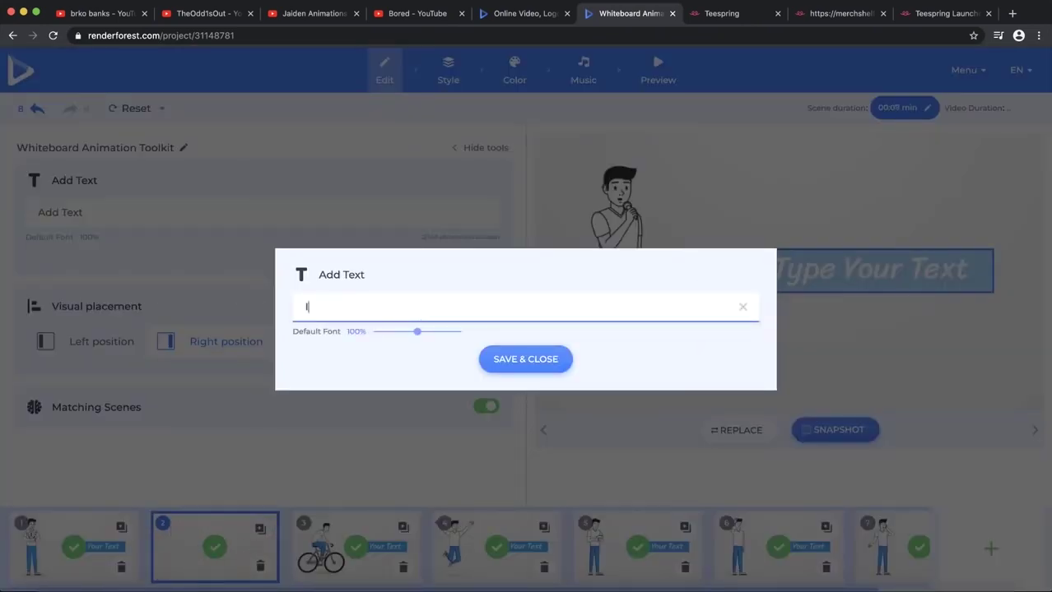
{"action": "type", "text": " am singing"}
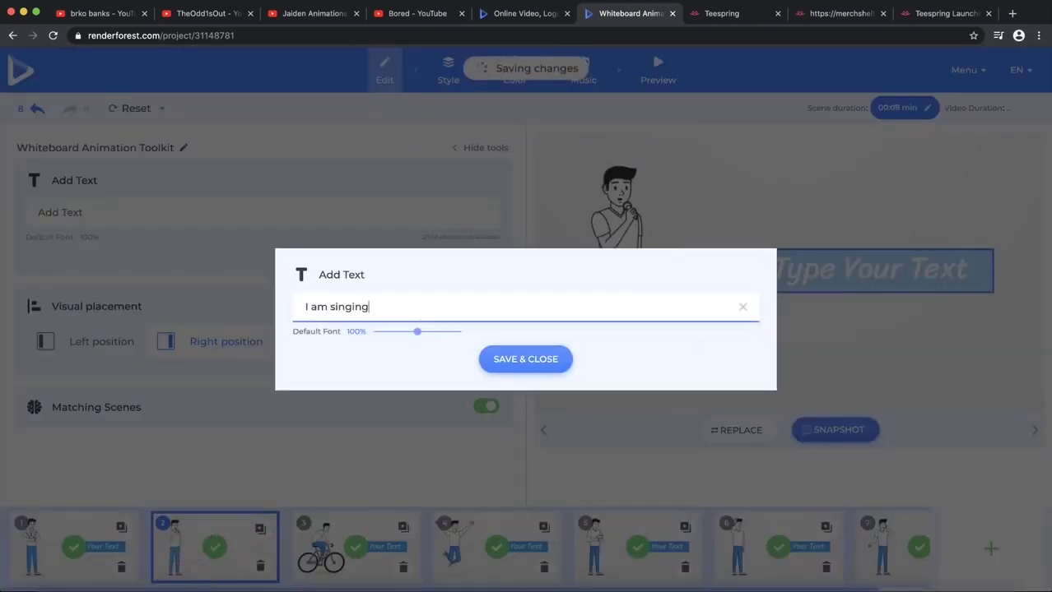
{"action": "left_click", "coordinate": [551, 356]}
Set the text of scene 3, the man riding a bicycle, to "After that i was driving bike" and save it.
{"action": "left_click", "coordinate": [356, 544]}
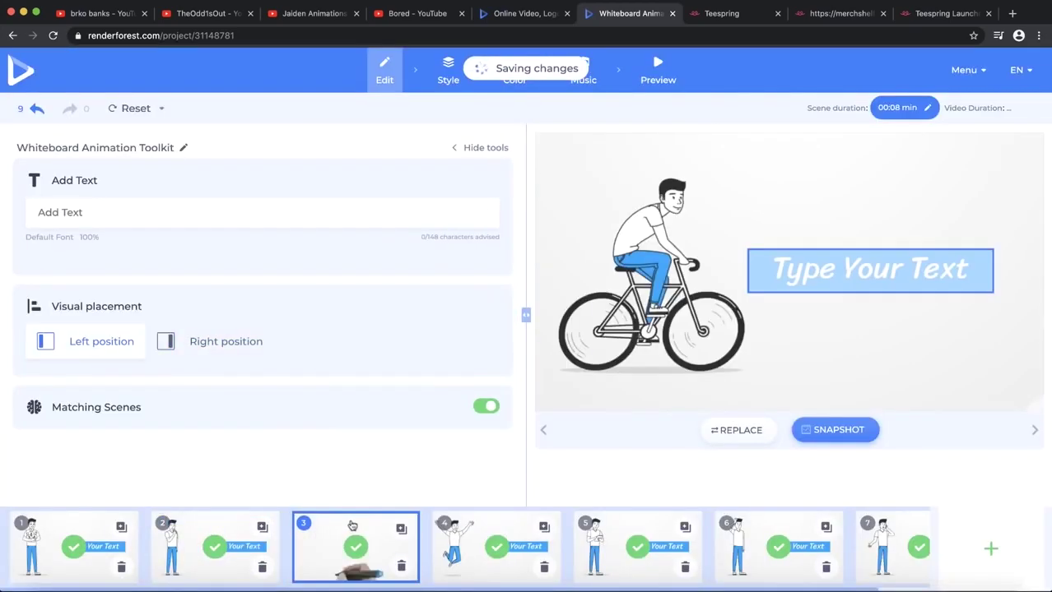
{"action": "left_click", "coordinate": [785, 268]}
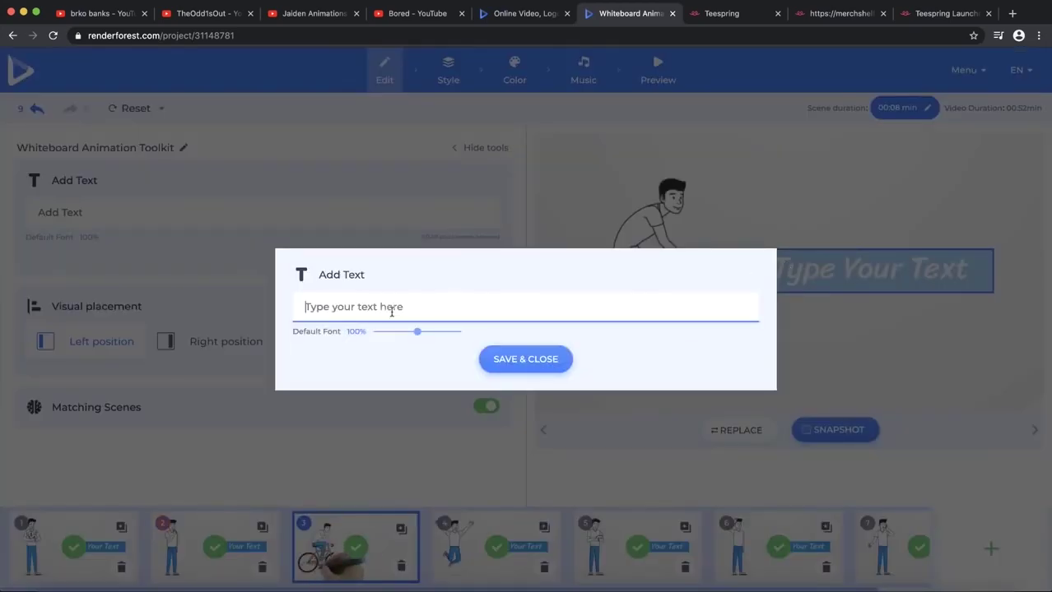
{"action": "type", "text": "Aft"}
{"action": "type", "text": "eh t"}
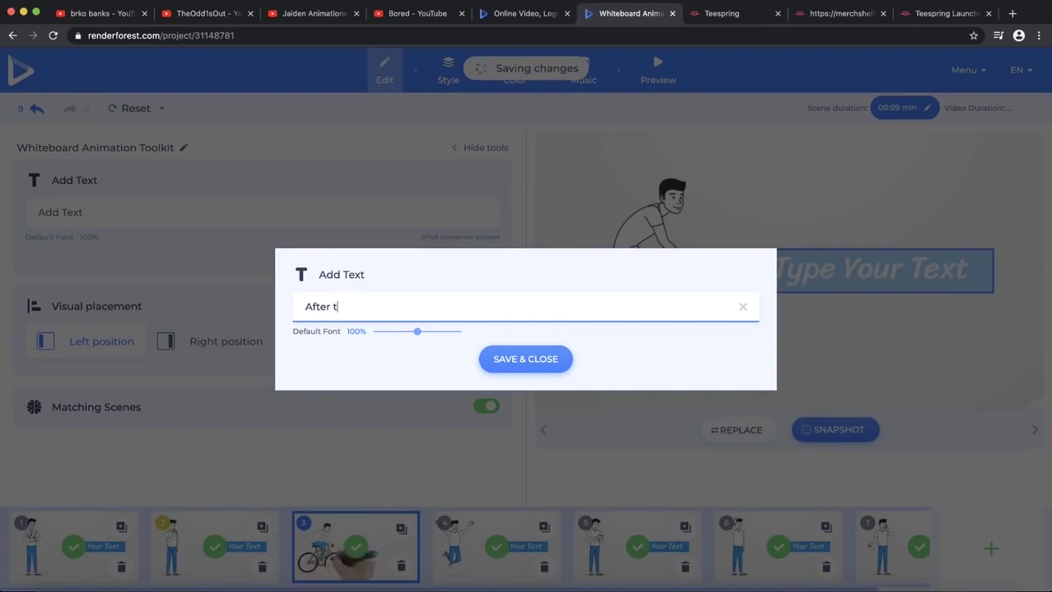
{"action": "type", "text": "hat i was drivi"}
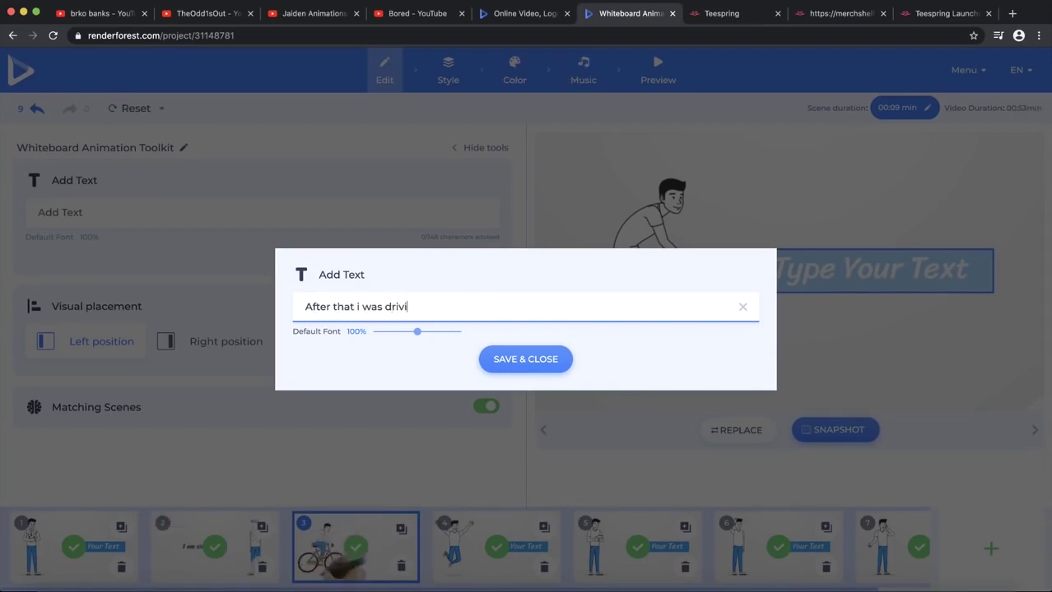
{"action": "type", "text": "ng bike"}
{"action": "key", "text": "Return"}
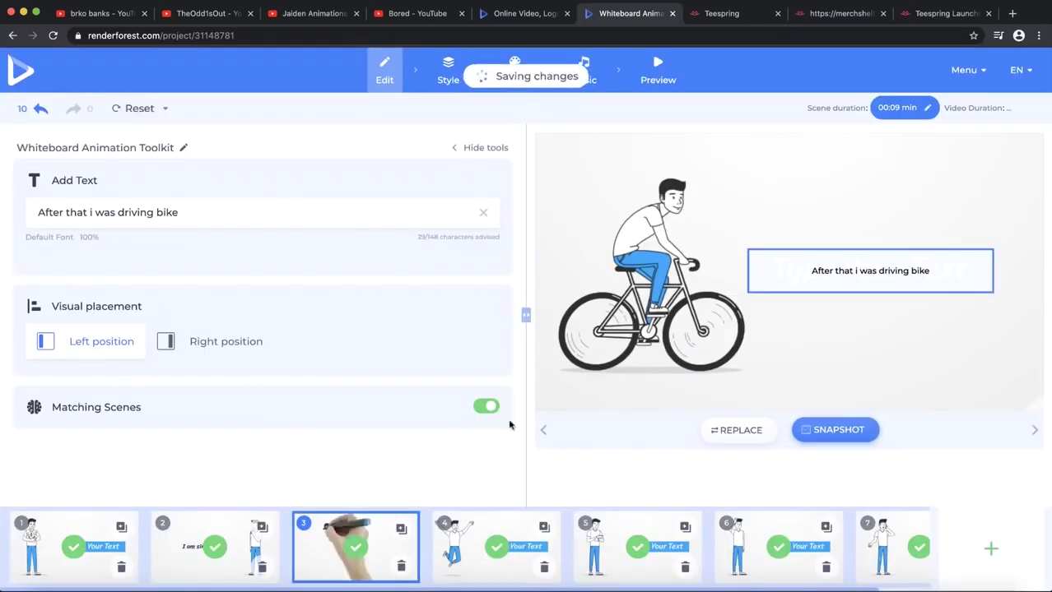
{"action": "left_click", "coordinate": [501, 533]}
{"action": "left_click", "coordinate": [353, 547]}
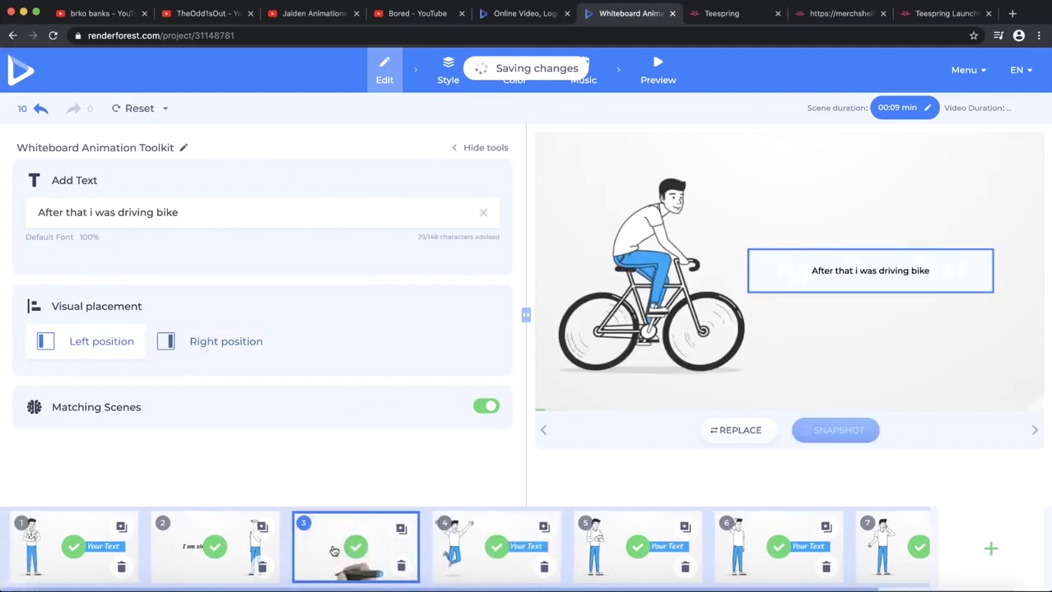
Try the right visual placement for scene 1, the man with money bags, and set it back to the left position.
{"action": "left_click", "coordinate": [240, 551]}
{"action": "left_click", "coordinate": [74, 547]}
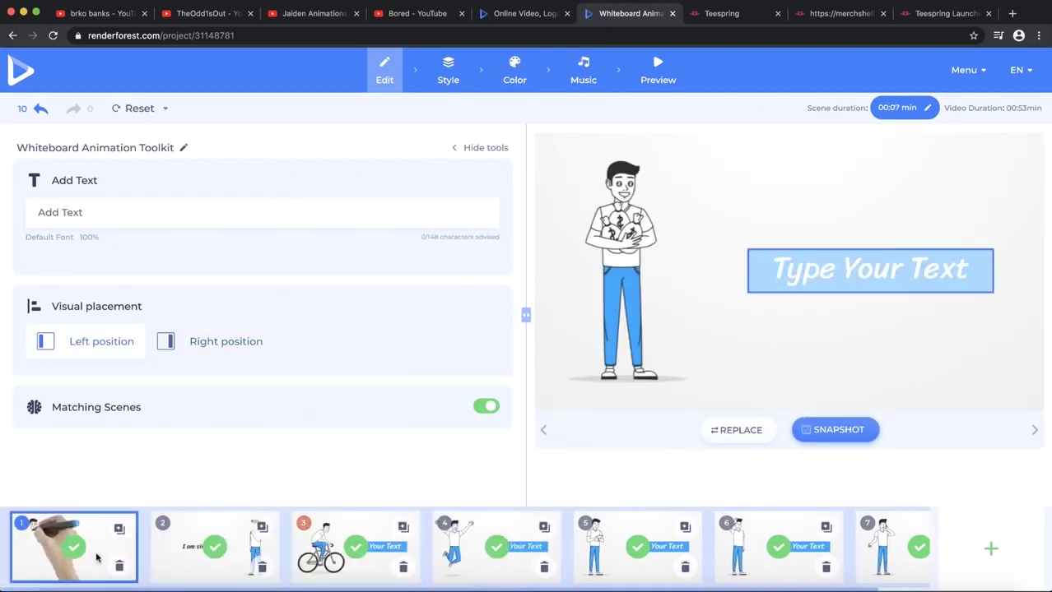
{"action": "left_click", "coordinate": [197, 346]}
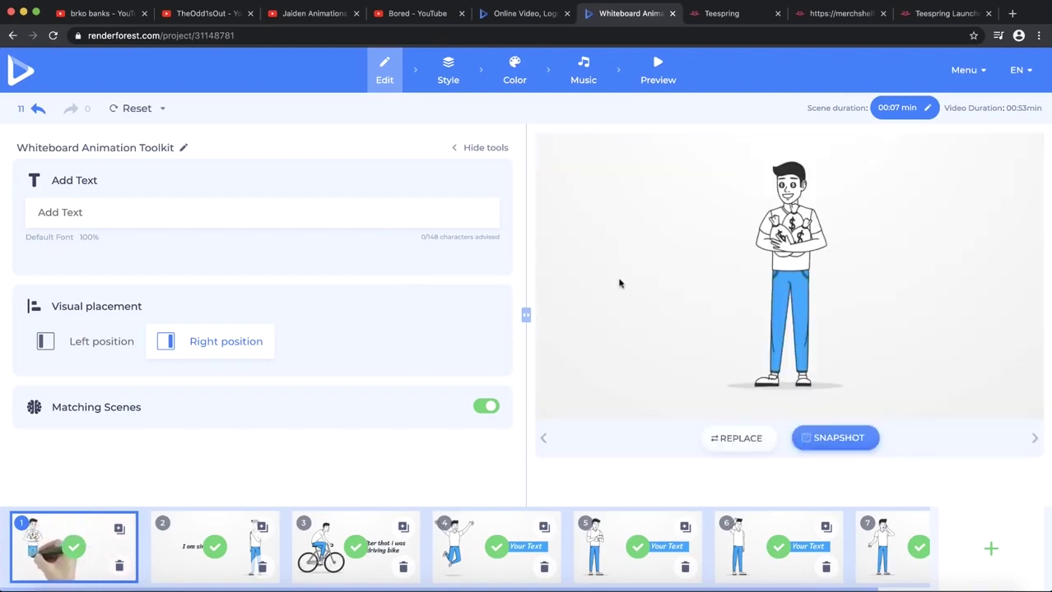
{"action": "left_click", "coordinate": [89, 351]}
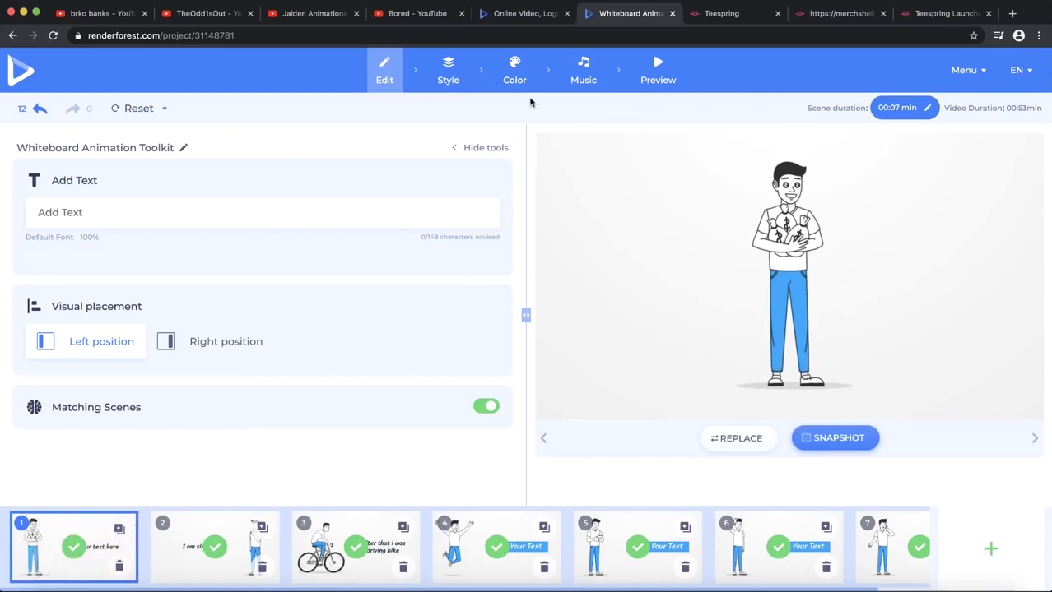
Look through the project's style, color, music and voiceover settings, previewing the Electro Mix track.
{"action": "left_click", "coordinate": [451, 79]}
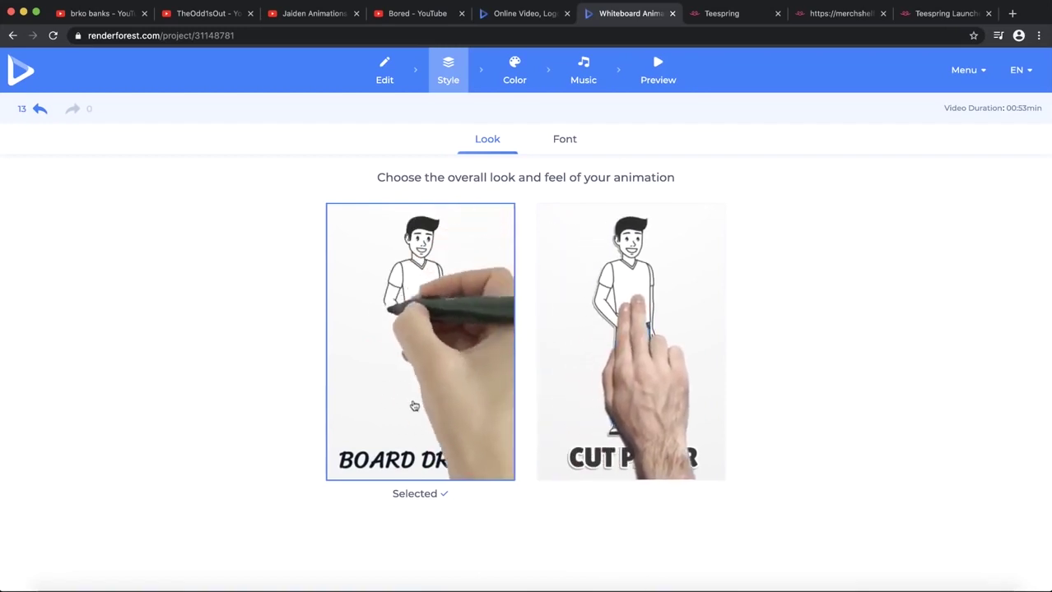
{"action": "left_click", "coordinate": [524, 77]}
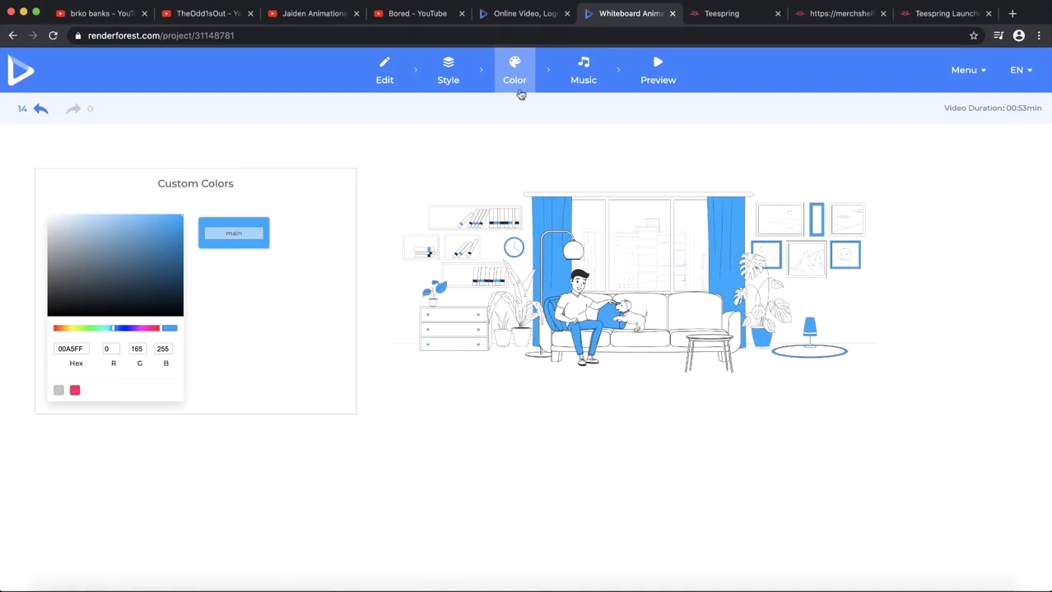
{"action": "left_click", "coordinate": [574, 69]}
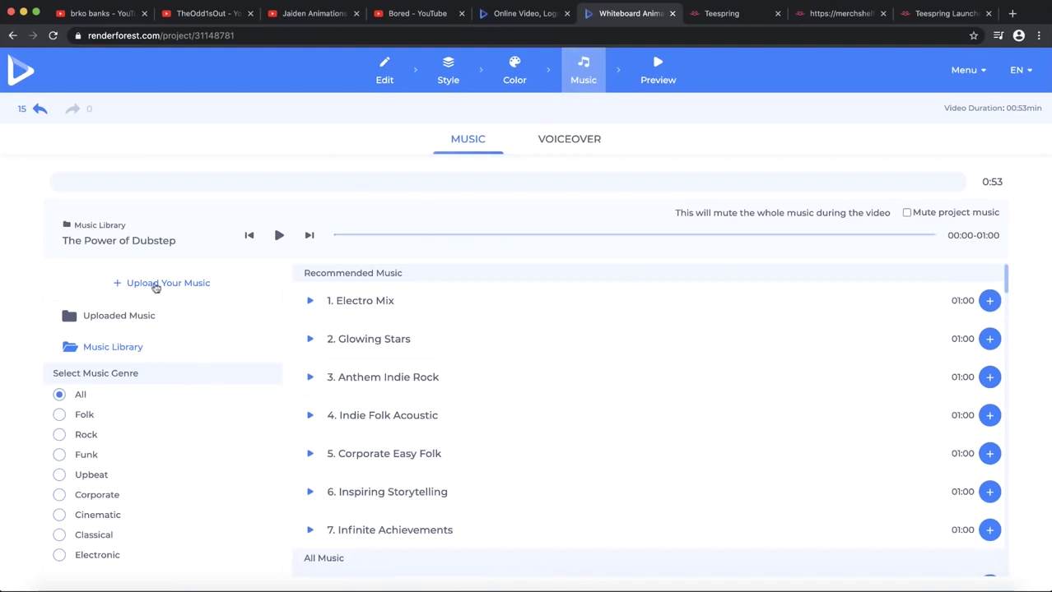
{"action": "left_click", "coordinate": [310, 302]}
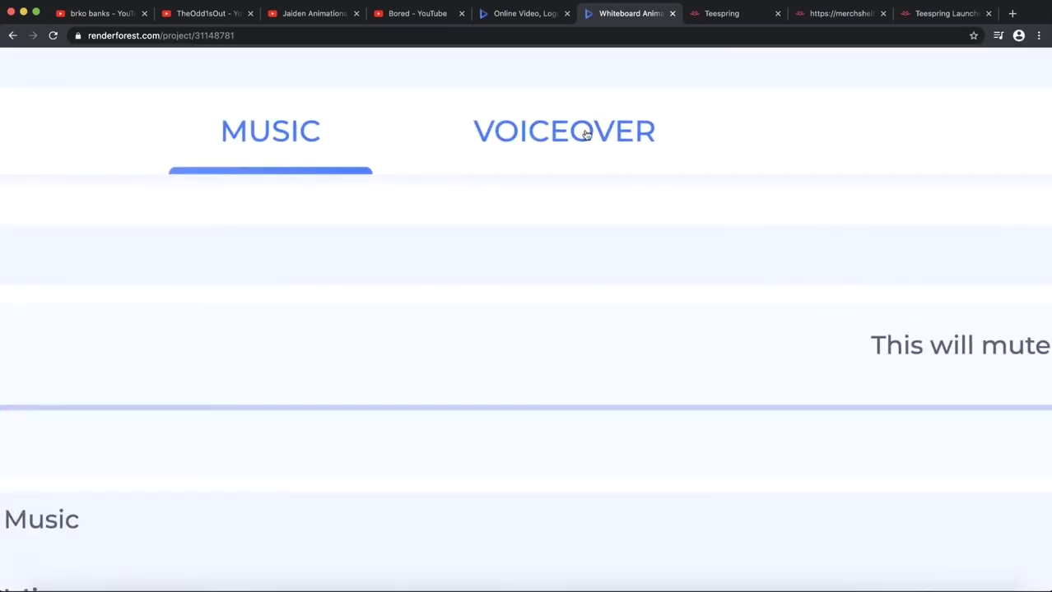
{"action": "left_click", "coordinate": [580, 134]}
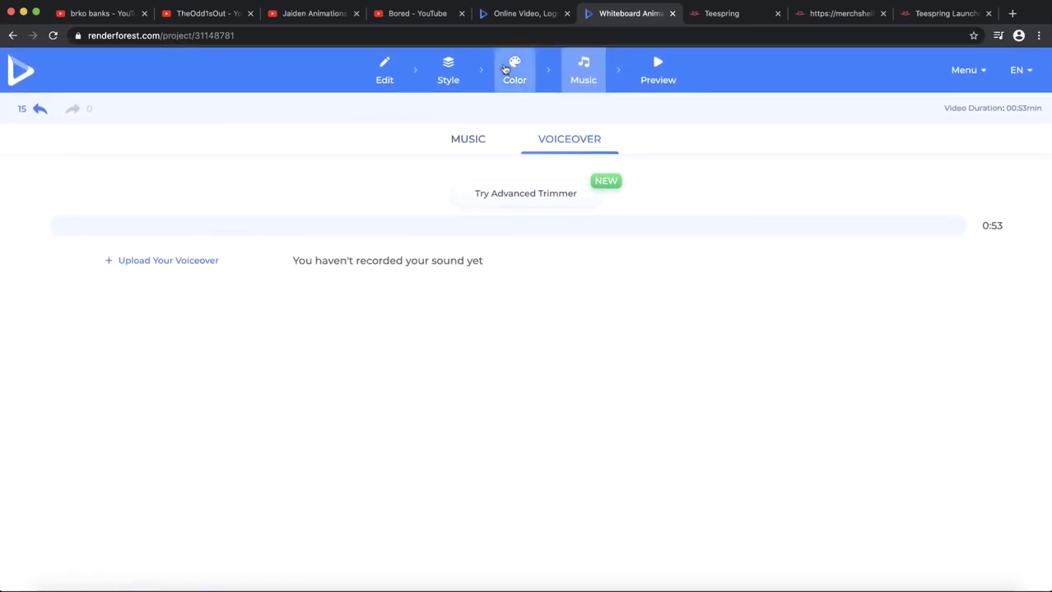
Check scene 2, the man with the microphone, and review the music and voiceover settings again.
{"action": "left_click", "coordinate": [384, 71]}
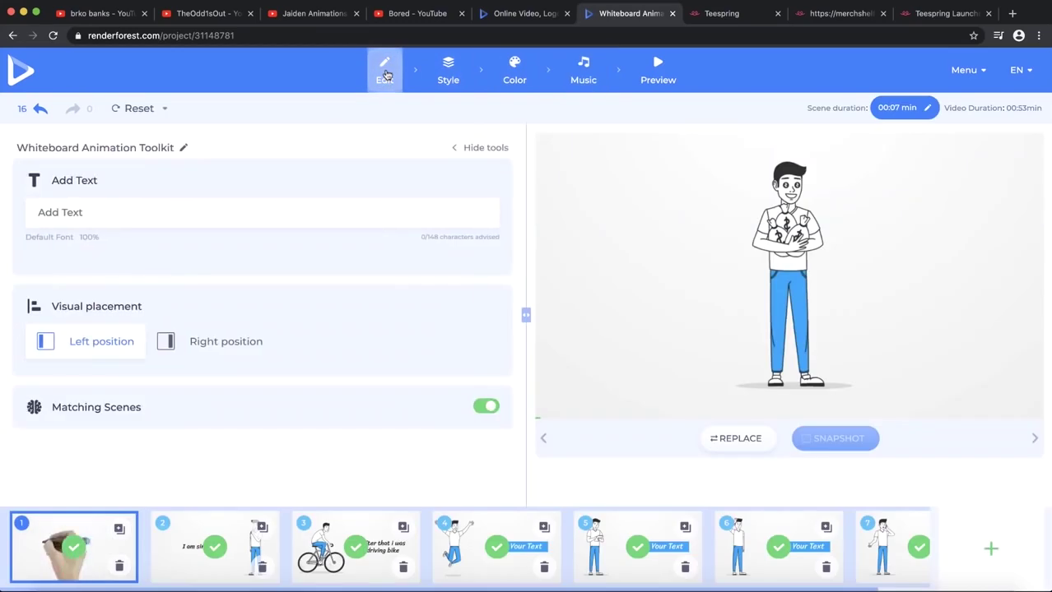
{"action": "left_click", "coordinate": [206, 520]}
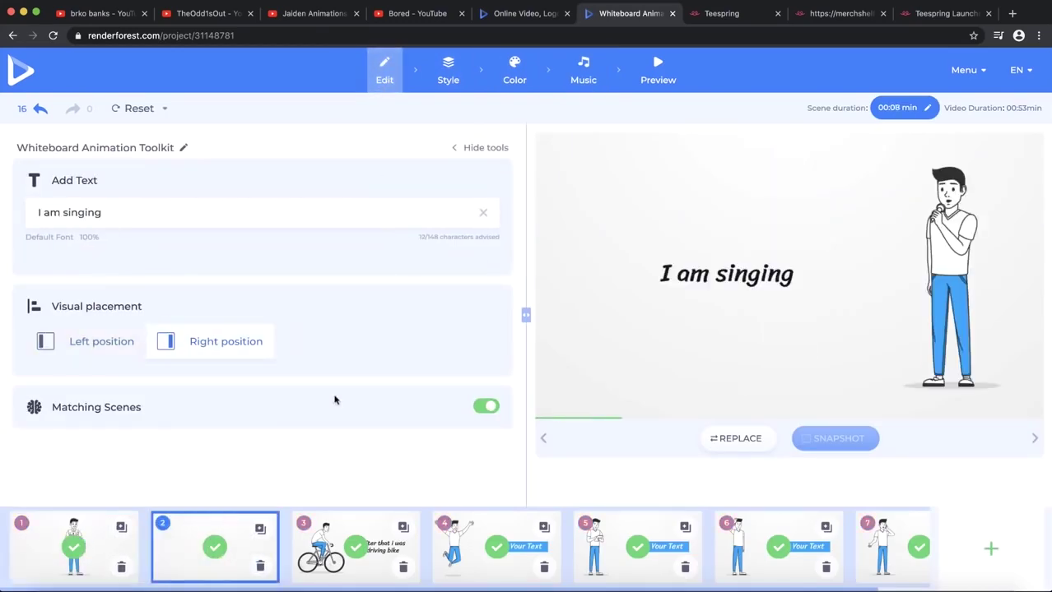
{"action": "left_click", "coordinate": [582, 70]}
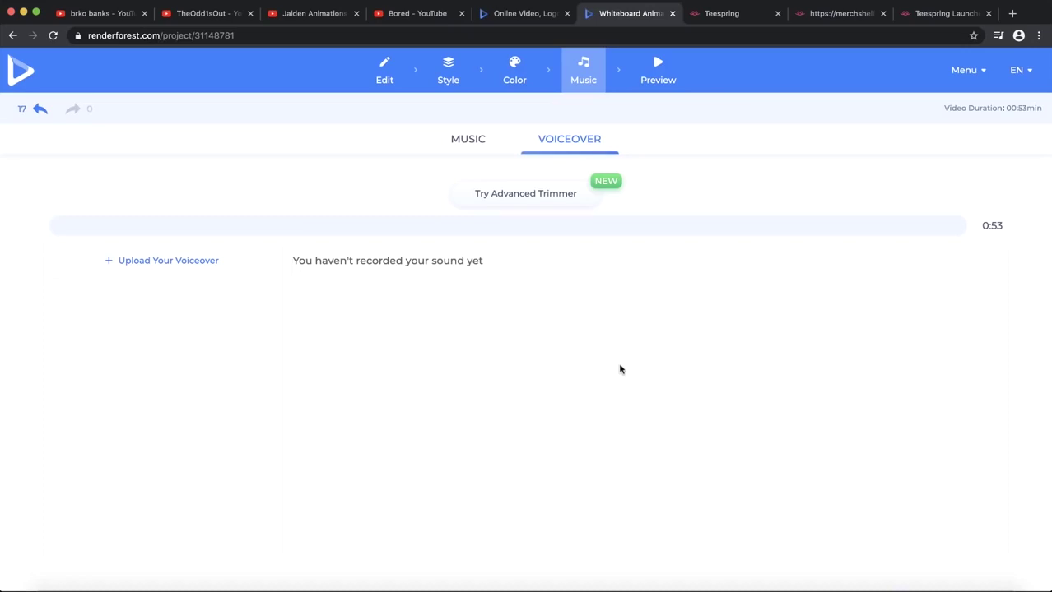
{"action": "left_click", "coordinate": [484, 141]}
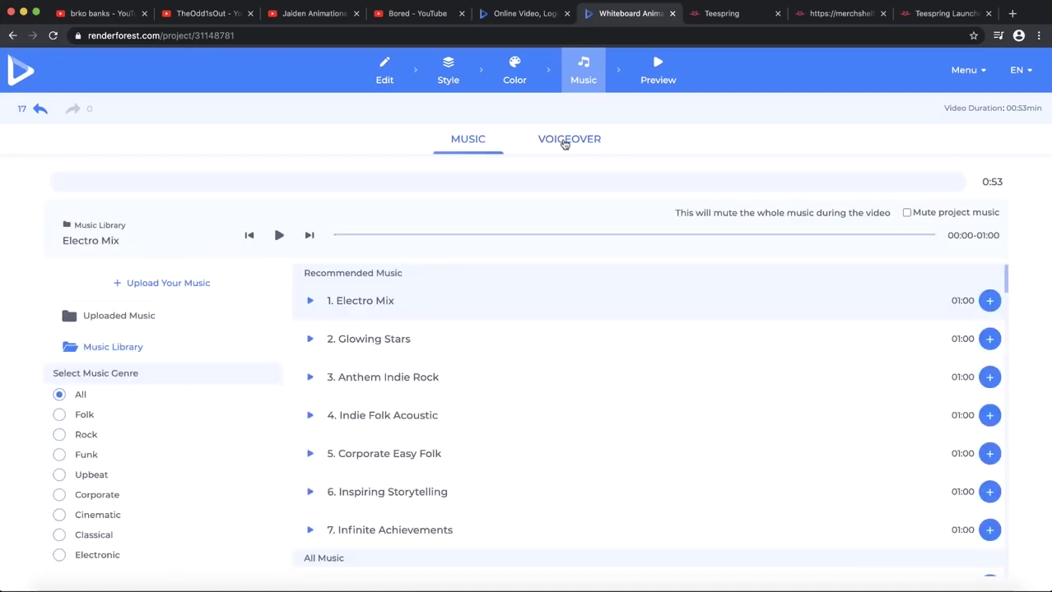
{"action": "left_click", "coordinate": [566, 143]}
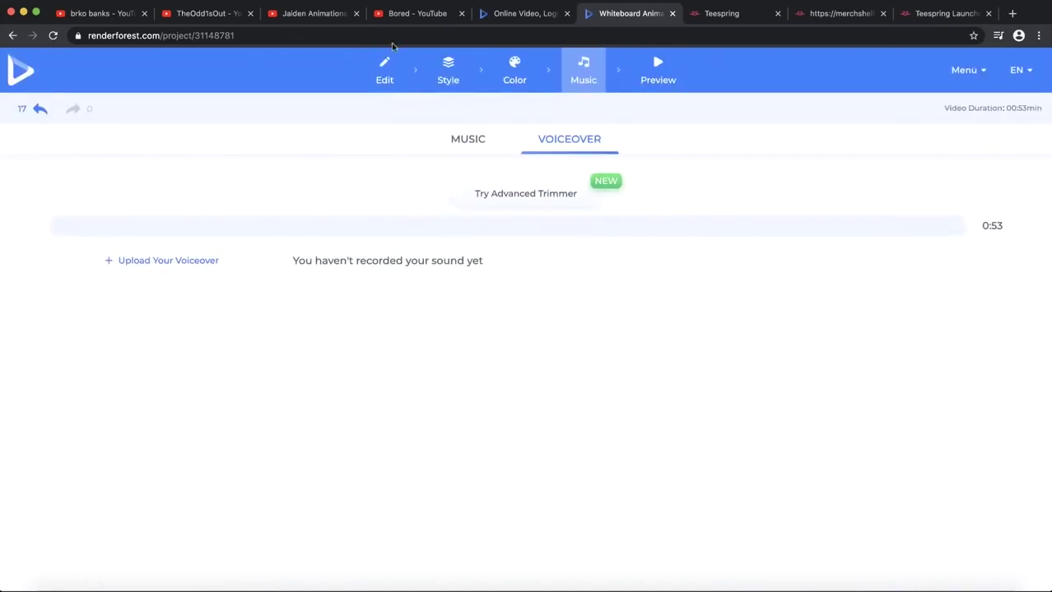
Switch to YouTube and look at the Jaiden Animations, TheOdd1sOut and Domics channels as examples of animated content.
{"action": "left_click", "coordinate": [330, 14]}
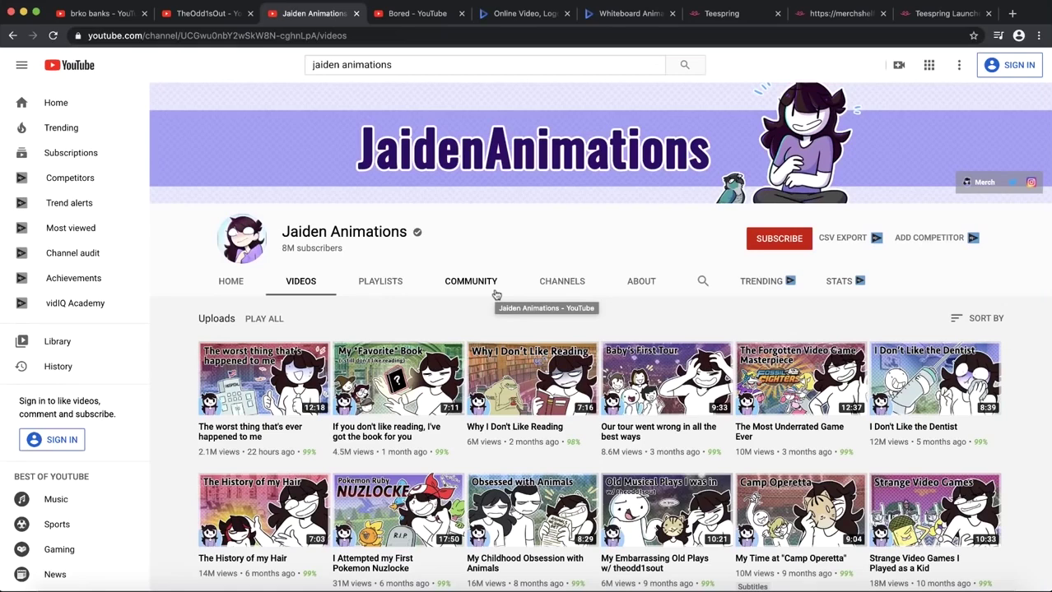
{"action": "scroll", "coordinate": [496, 294], "scroll_direction": "down", "scroll_amount": 1}
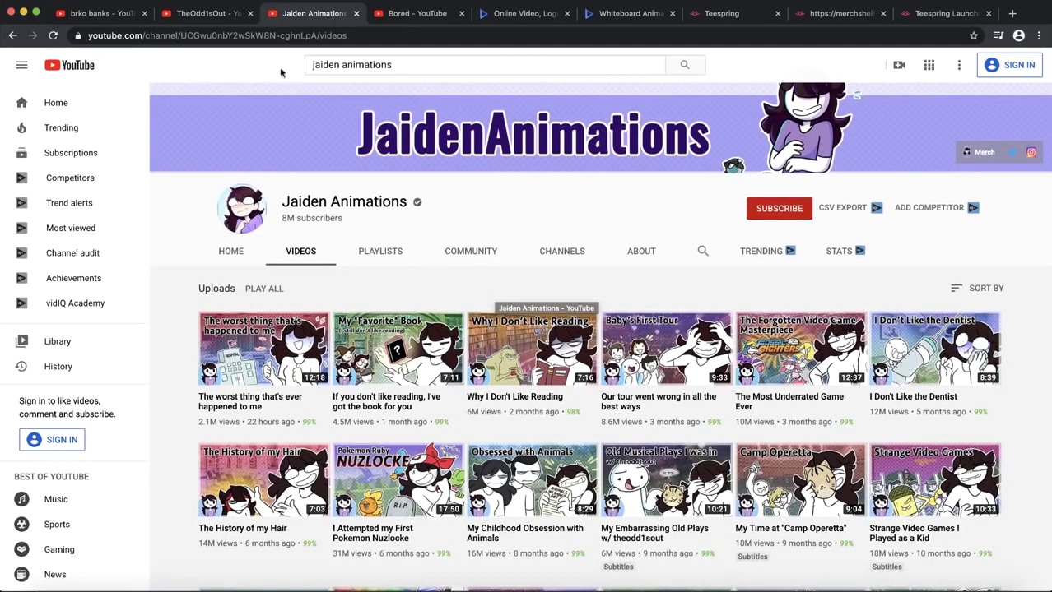
{"action": "left_click", "coordinate": [216, 14]}
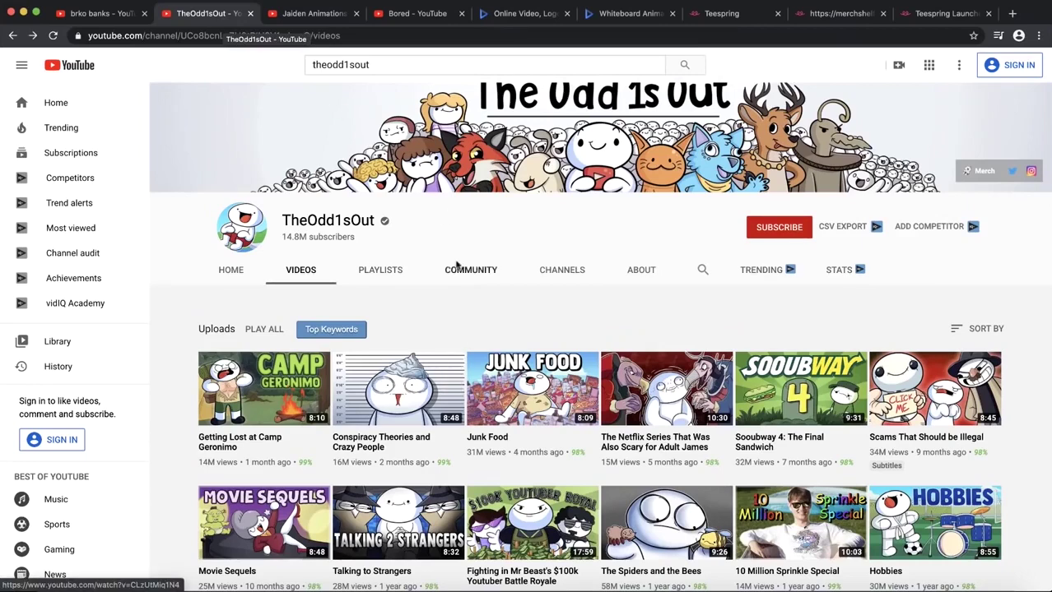
{"action": "left_click", "coordinate": [412, 13]}
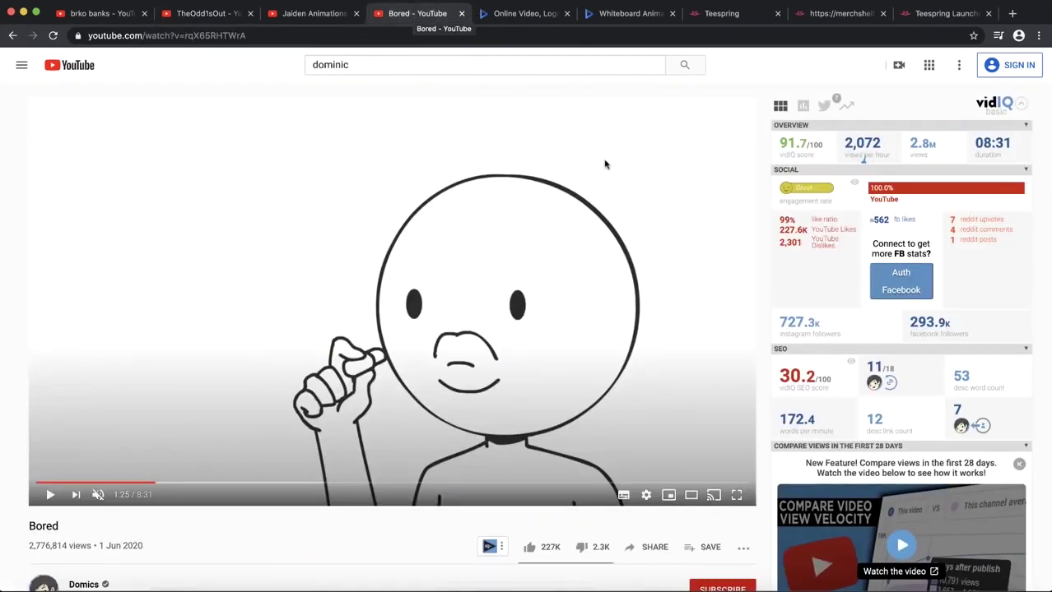
{"action": "left_click", "coordinate": [31, 35]}
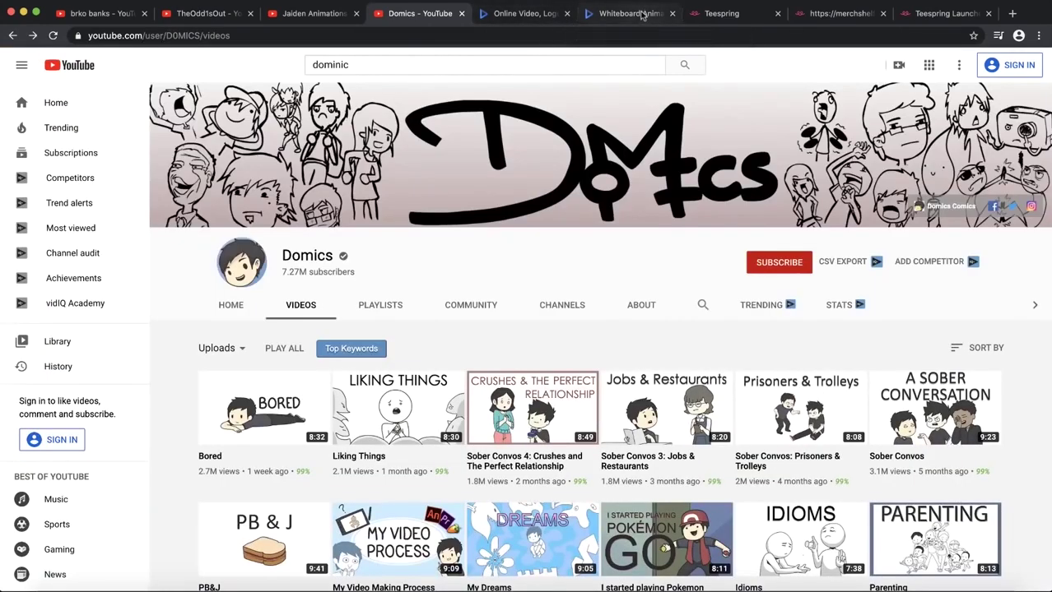
Return to the Renderforest project, generate the video preview, and play it enlarged up to the bicycle scene, pausing there.
{"action": "left_click", "coordinate": [656, 10]}
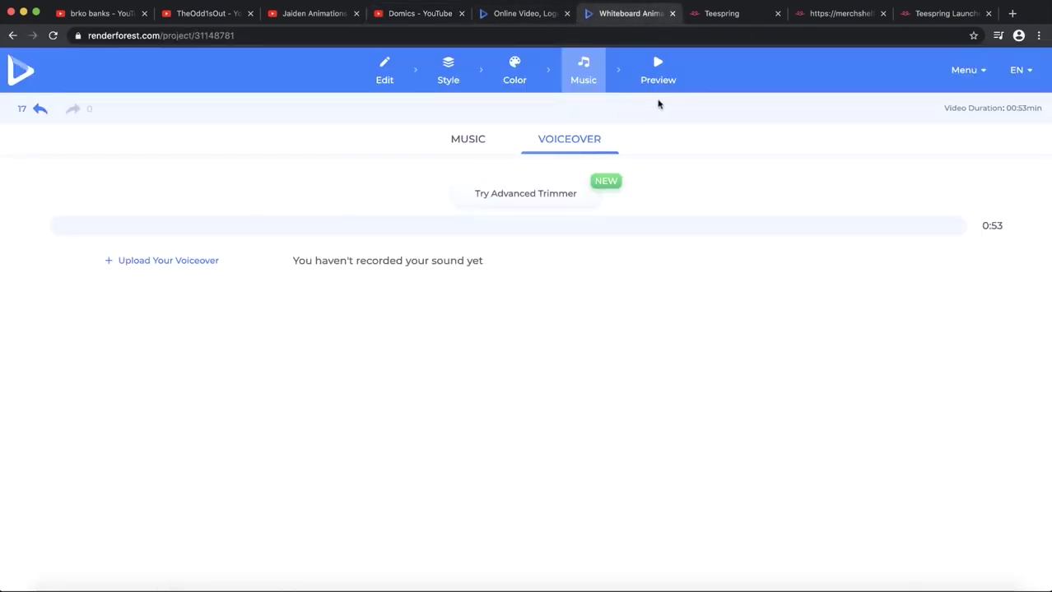
{"action": "left_click", "coordinate": [664, 65]}
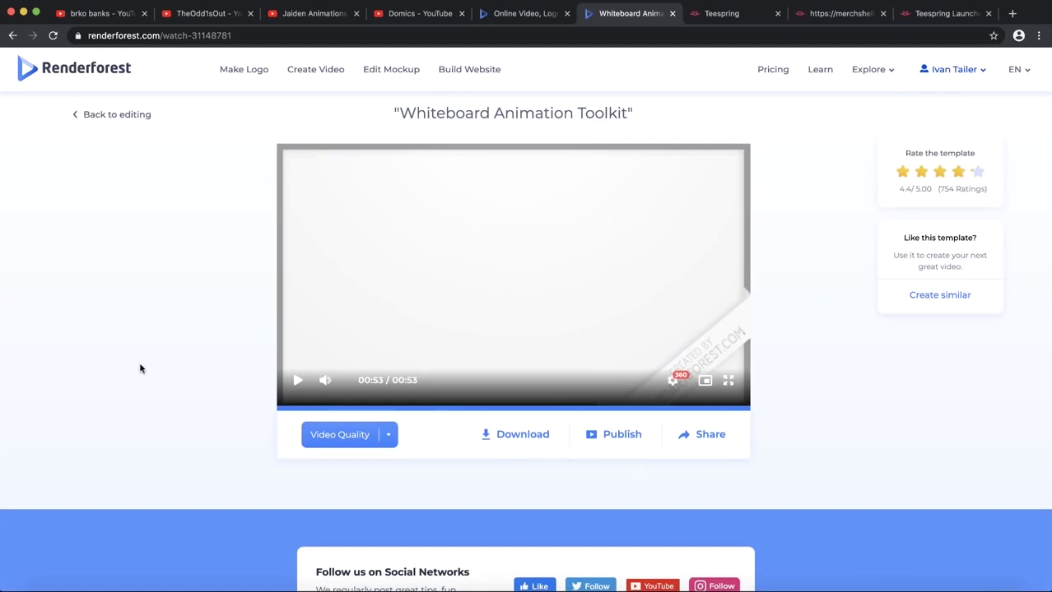
{"action": "left_click", "coordinate": [298, 384]}
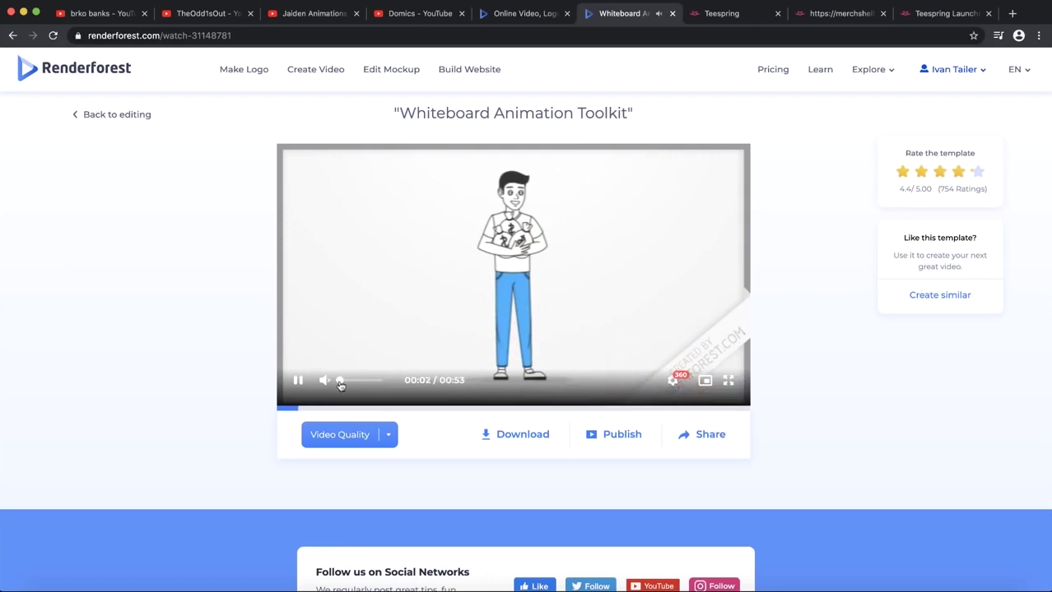
{"action": "scroll", "coordinate": [437, 218], "scroll_direction": "up", "scroll_amount": 5}
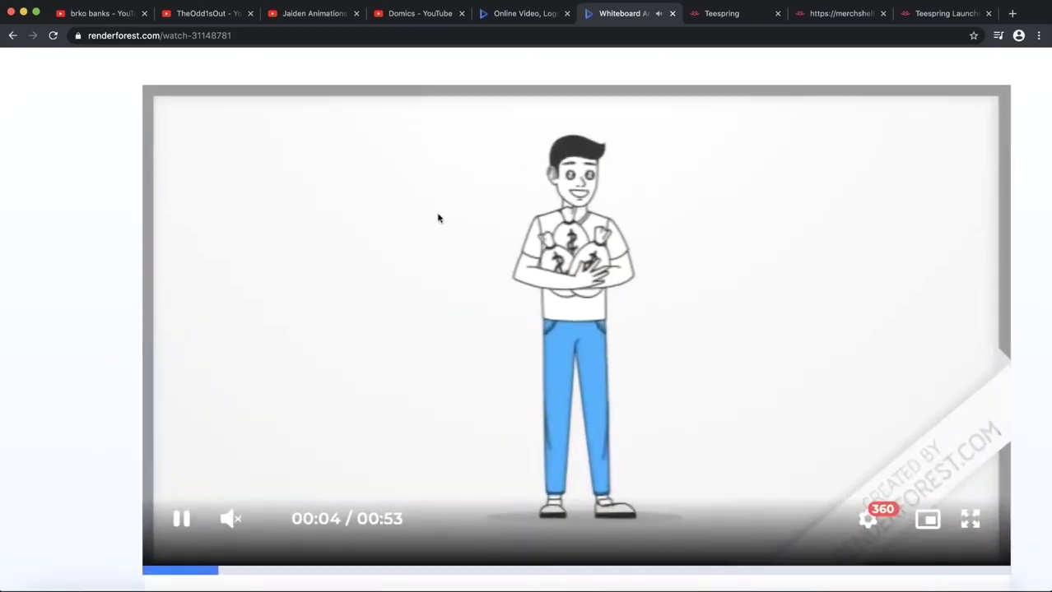
{"action": "scroll", "coordinate": [437, 218], "scroll_direction": "down", "scroll_amount": 1}
{"action": "scroll", "coordinate": [437, 218], "scroll_direction": "right", "scroll_amount": 1}
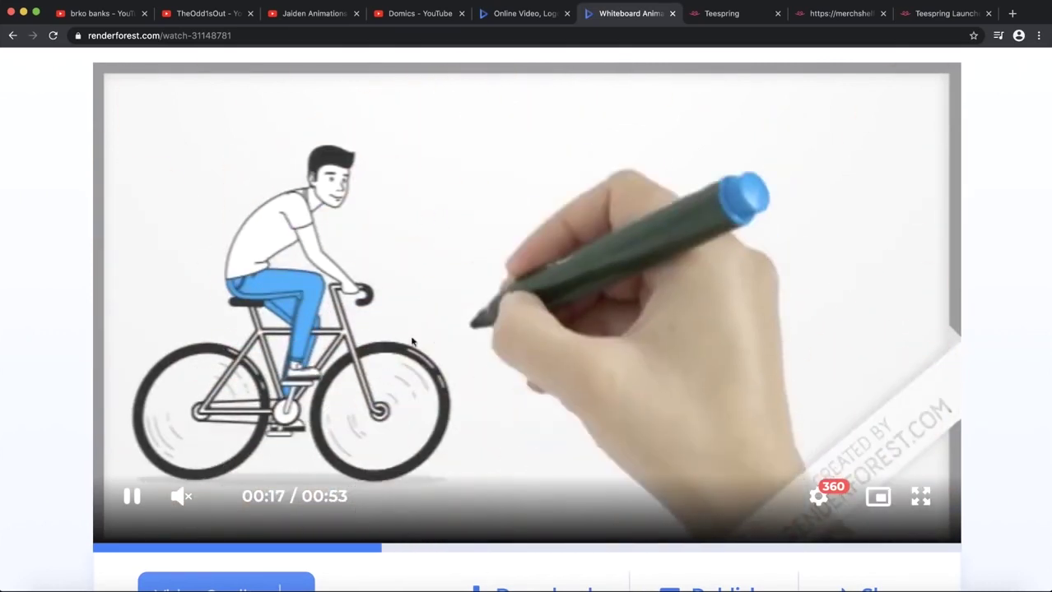
{"action": "left_click", "coordinate": [434, 301]}
{"action": "key", "text": "super+minus"}
{"action": "key", "text": "super+minus"}
{"action": "key", "text": "super+minus"}
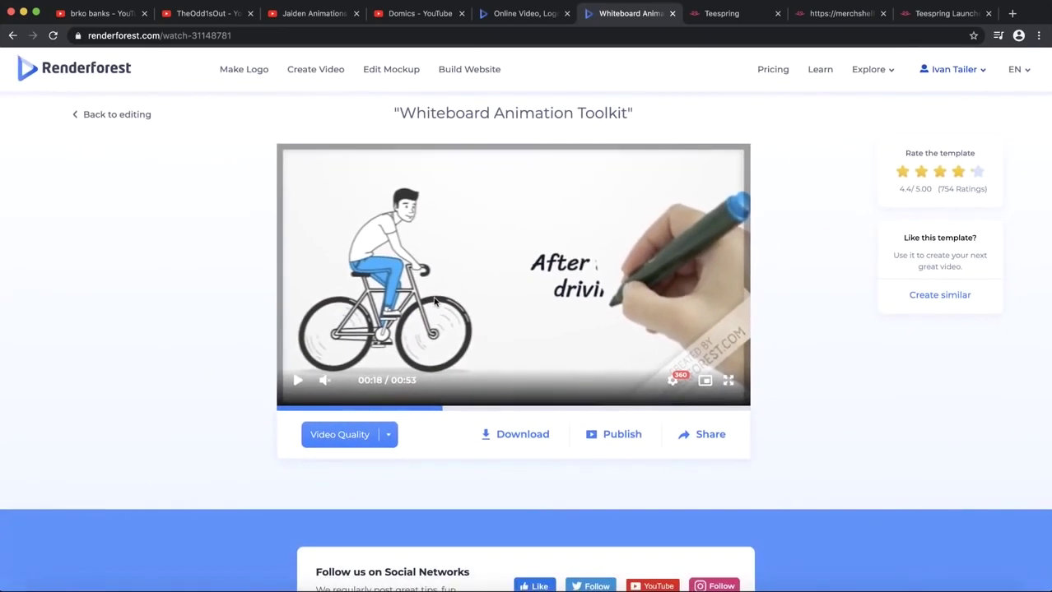
Look at TheOdd1sOut's YouTube videos again for comparison and return to the rendered Whiteboard Animation Toolkit video.
{"action": "left_click", "coordinate": [198, 13]}
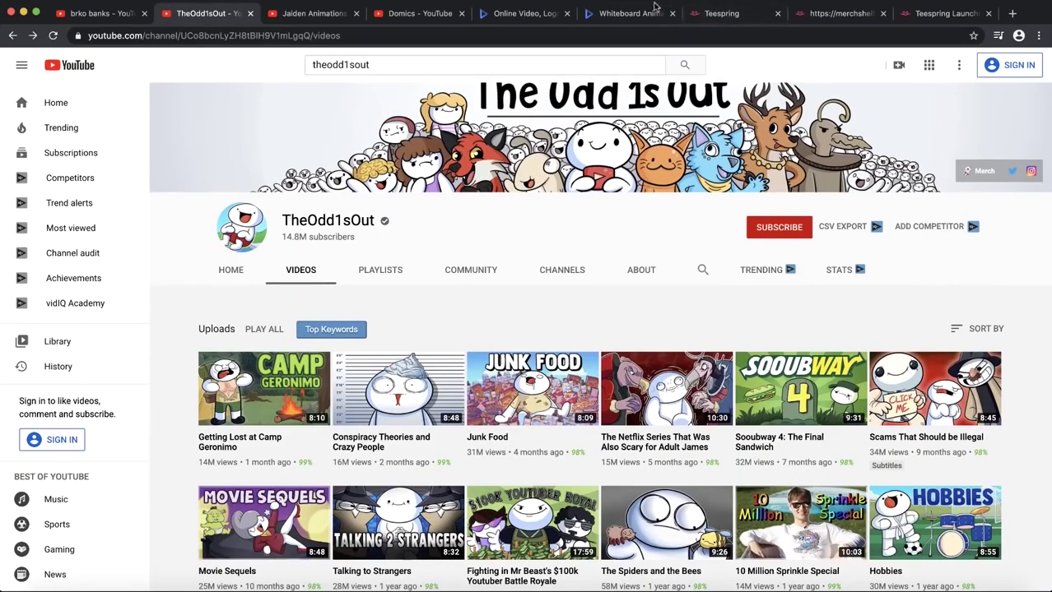
{"action": "left_click", "coordinate": [591, 15]}
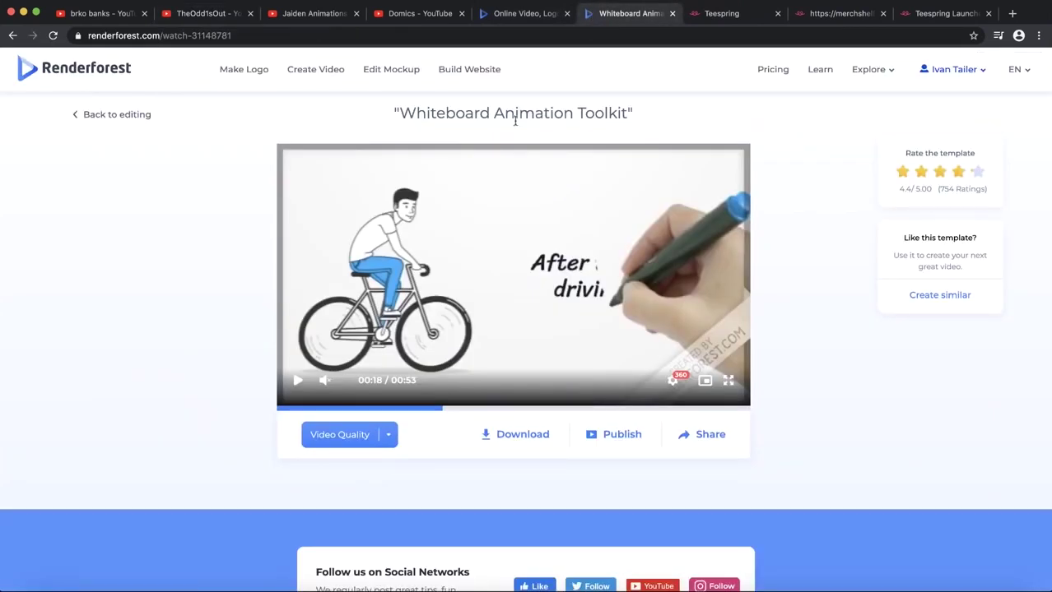
Switch to the Teespring site and examine its homepage, including the YouTube merch shelf and the product marketplace section.
{"action": "left_click", "coordinate": [691, 20]}
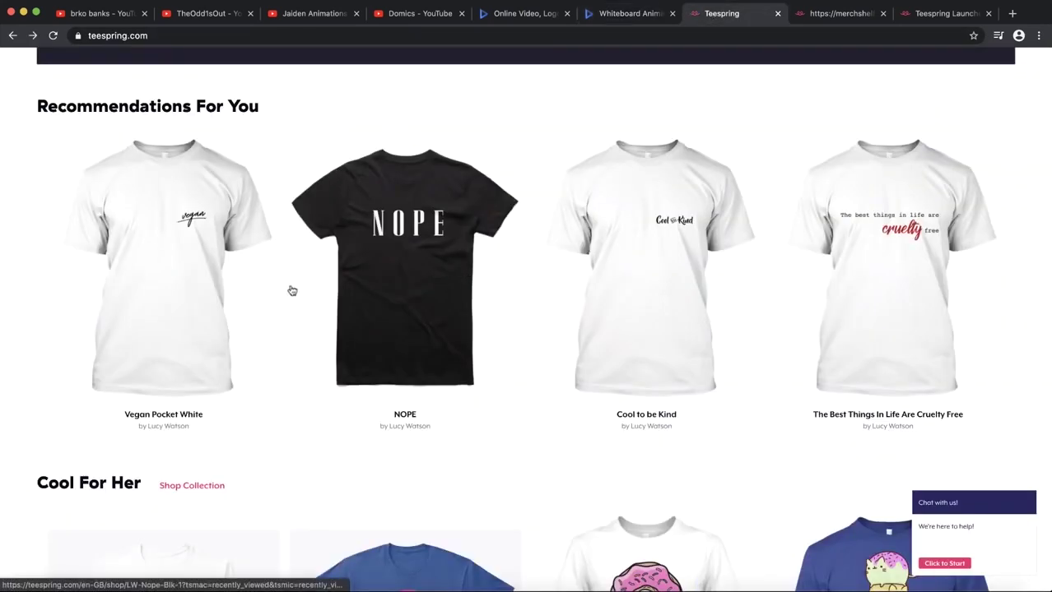
{"action": "scroll", "coordinate": [621, 200], "scroll_direction": "up", "scroll_amount": 5}
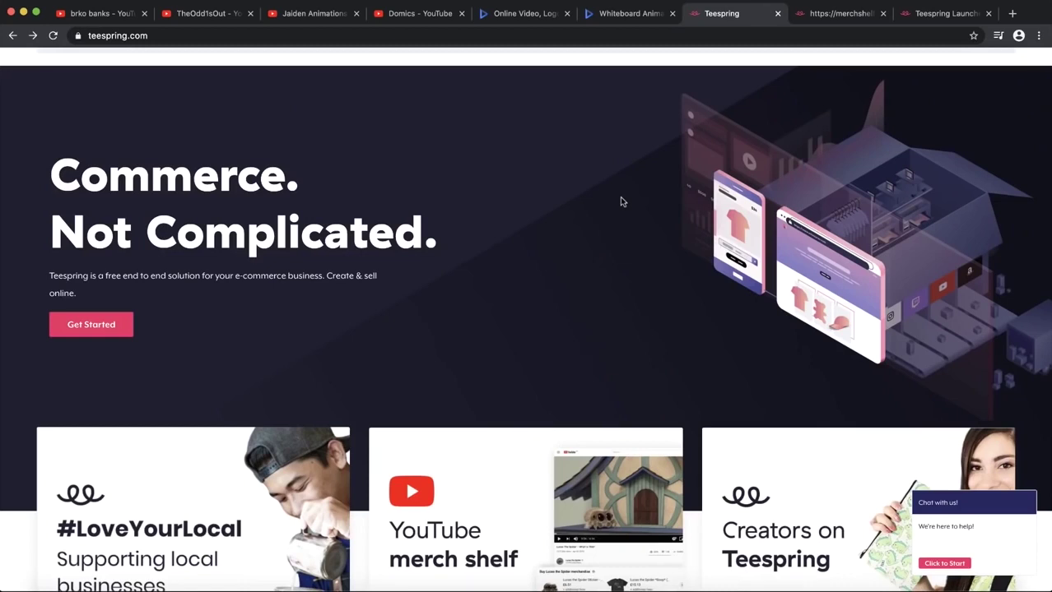
{"action": "scroll", "coordinate": [621, 201], "scroll_direction": "down", "scroll_amount": 1}
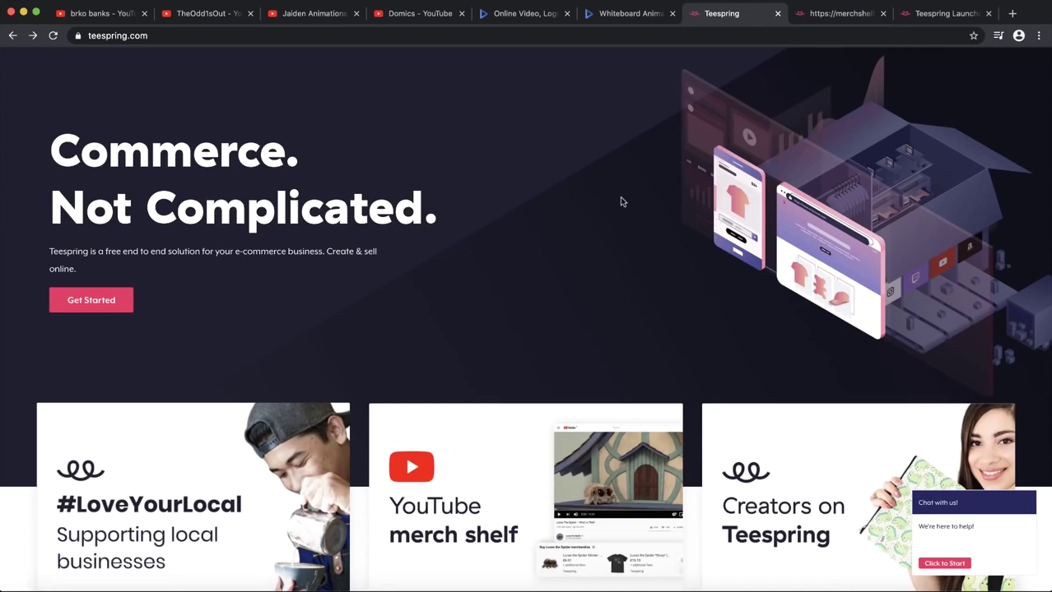
{"action": "scroll", "coordinate": [621, 200], "scroll_direction": "down", "scroll_amount": 1}
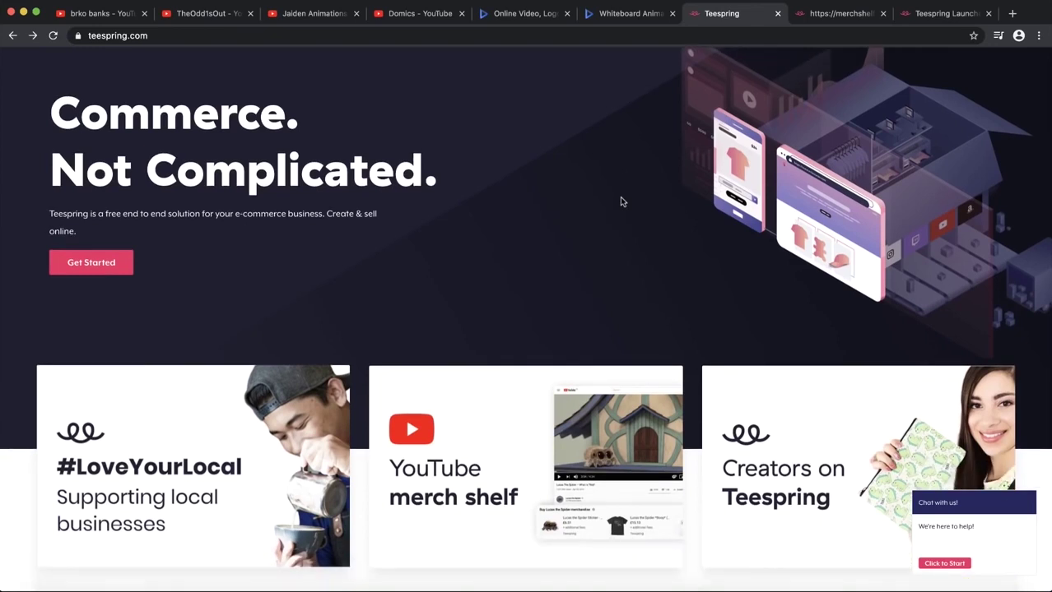
{"action": "scroll", "coordinate": [621, 200], "scroll_direction": "down", "scroll_amount": 2}
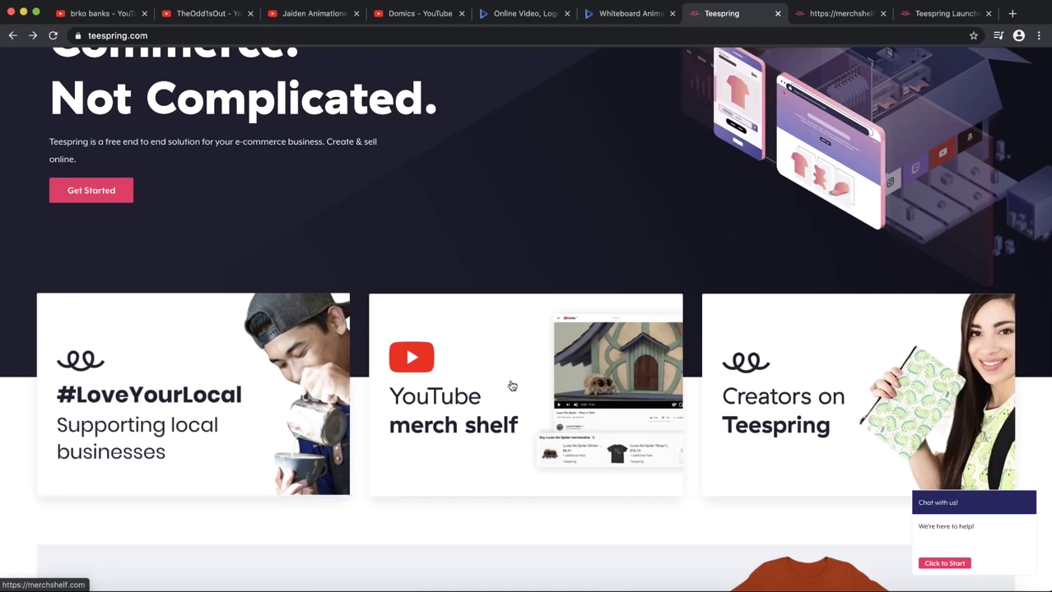
{"action": "scroll", "coordinate": [512, 386], "scroll_direction": "down", "scroll_amount": 1}
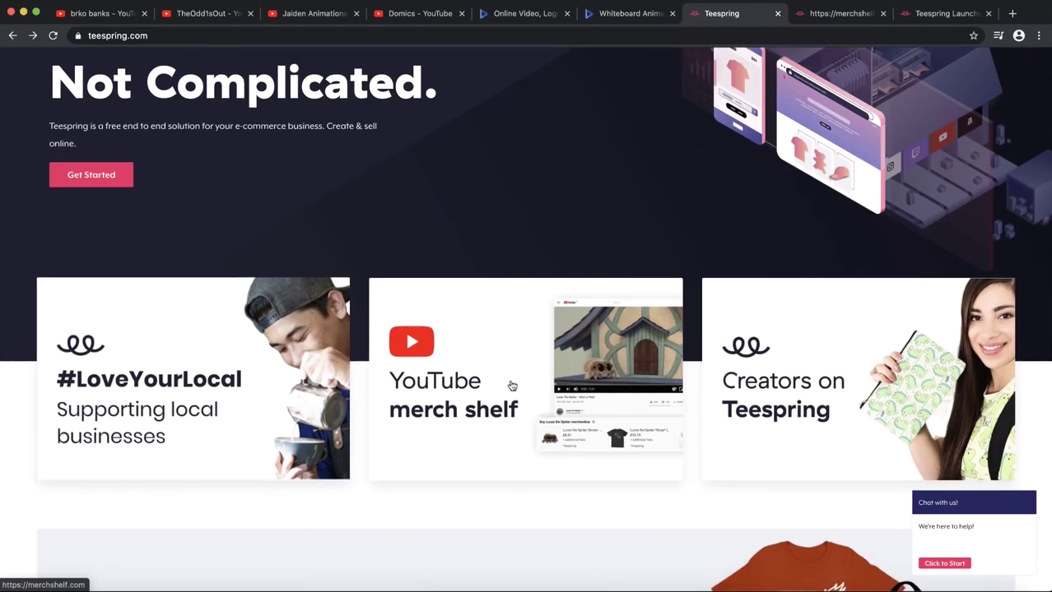
{"action": "scroll", "coordinate": [511, 386], "scroll_direction": "down", "scroll_amount": 5}
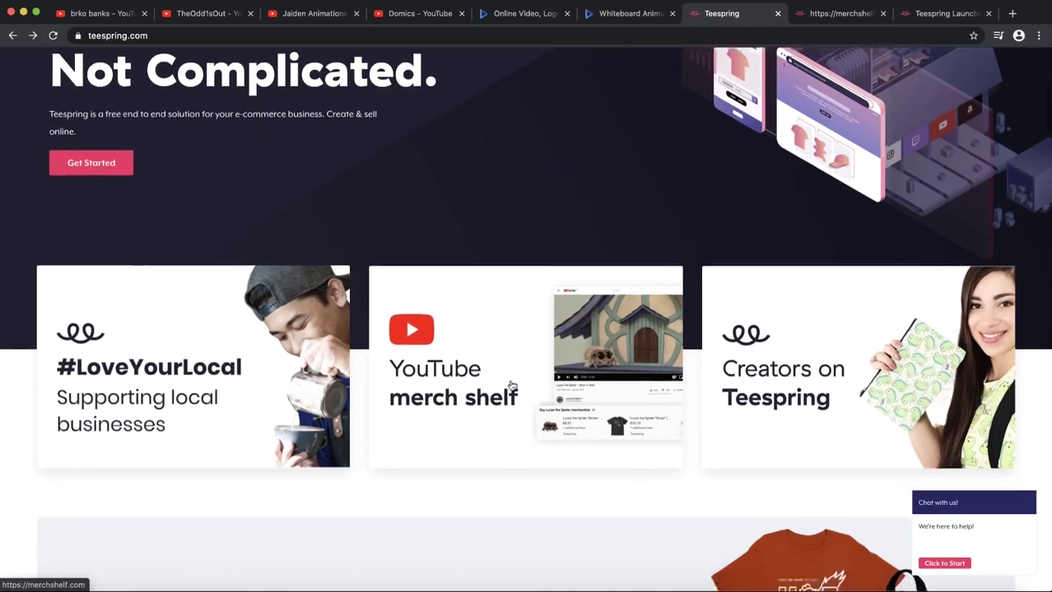
{"action": "scroll", "coordinate": [510, 385], "scroll_direction": "down", "scroll_amount": 3}
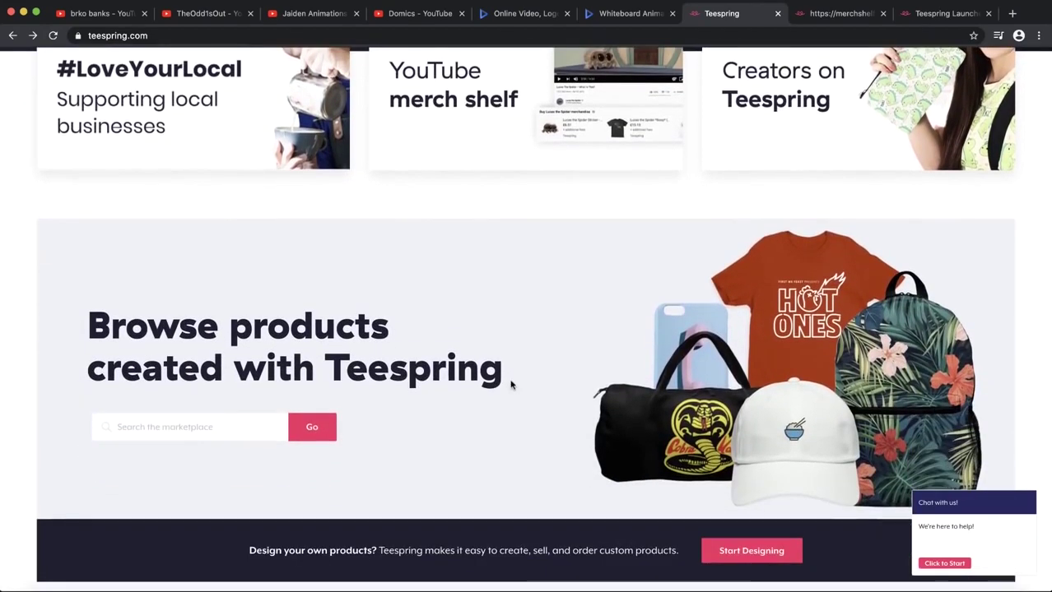
{"action": "scroll", "coordinate": [510, 386], "scroll_direction": "down", "scroll_amount": 2}
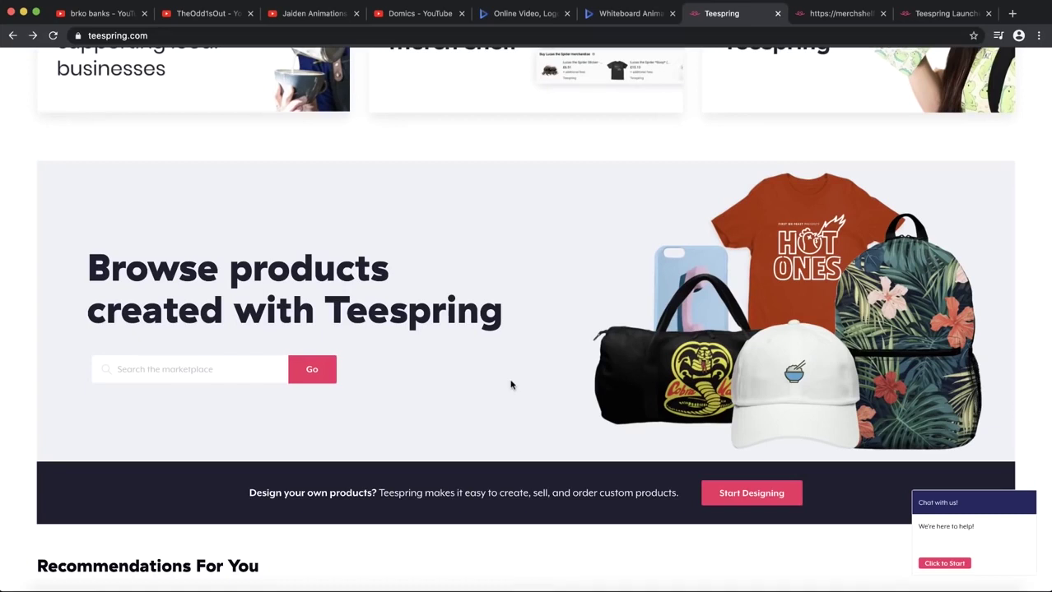
Switch to the merchshelf.com page and read the Create and Promote stages of How Teespring Works.
{"action": "scroll", "coordinate": [510, 385], "scroll_direction": "down", "scroll_amount": 1}
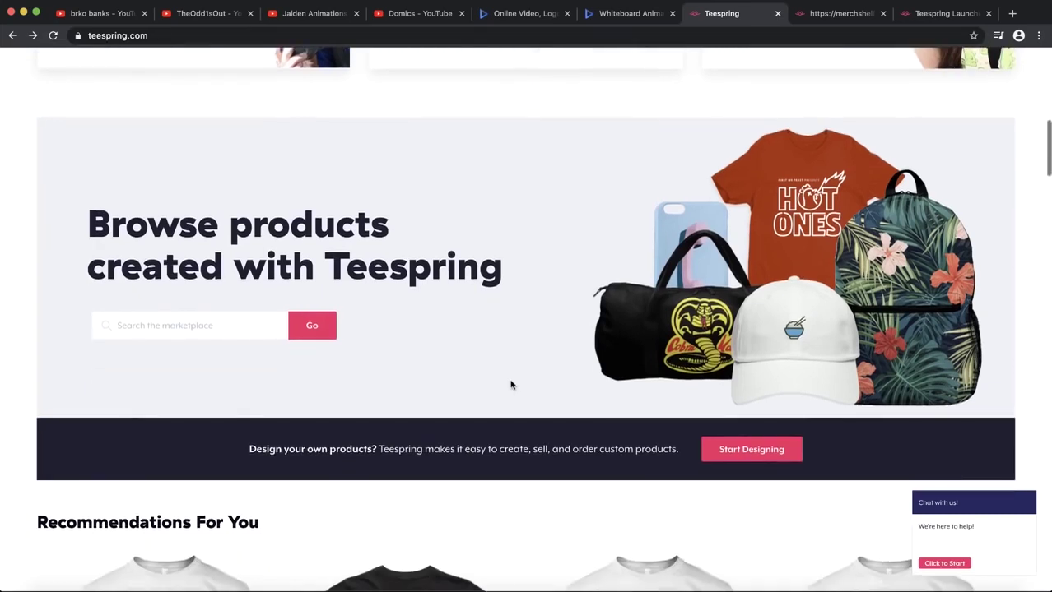
{"action": "left_click", "coordinate": [841, 13]}
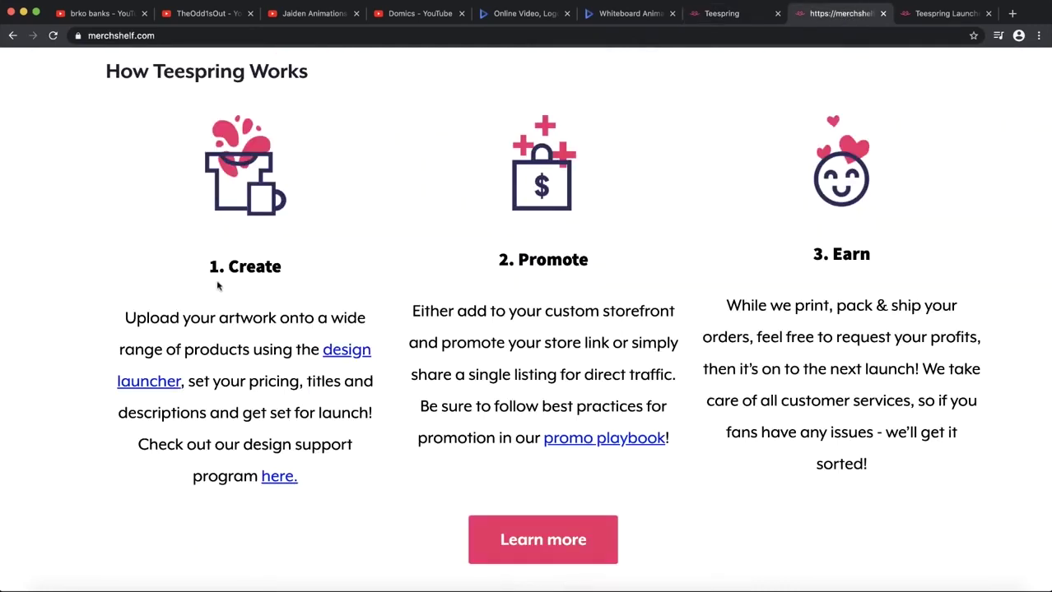
{"action": "left_click_drag", "start_coordinate": [209, 267], "coordinate": [279, 275]}
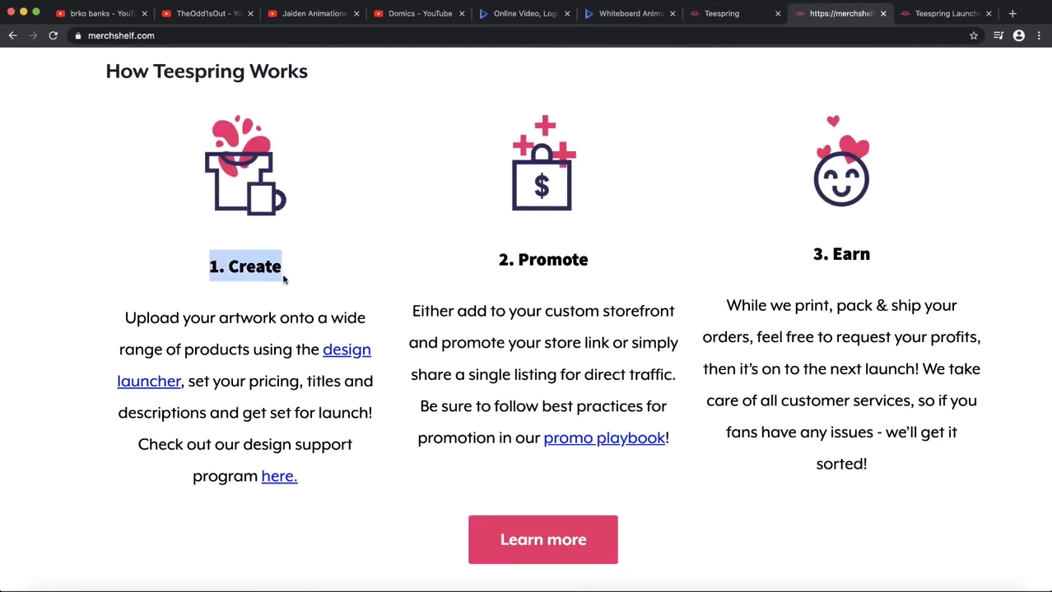
{"action": "left_click", "coordinate": [163, 310]}
{"action": "left_click_drag", "start_coordinate": [124, 318], "coordinate": [284, 352]}
{"action": "left_click", "coordinate": [282, 354]}
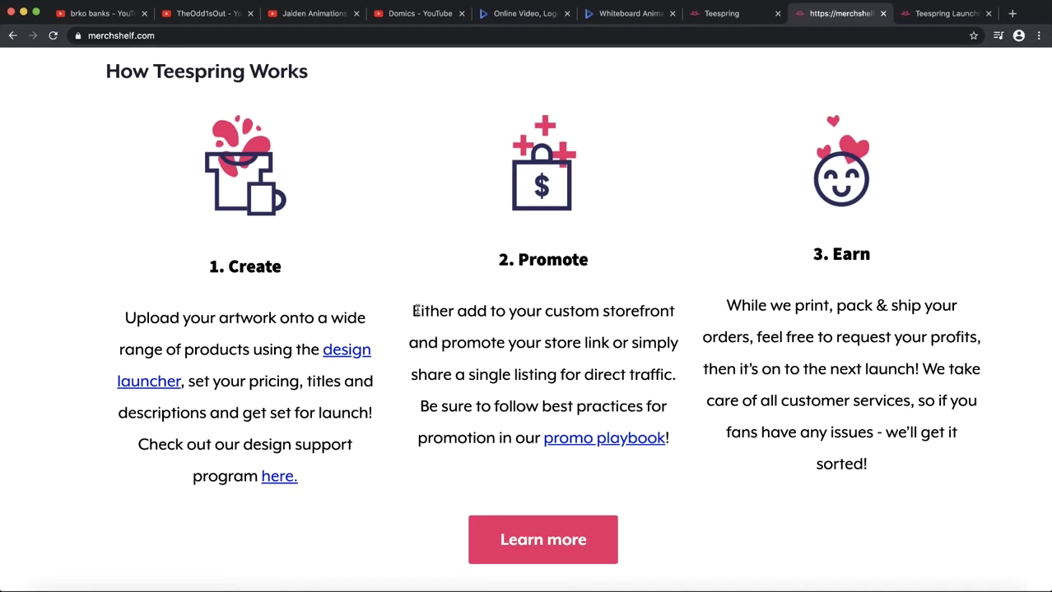
{"action": "left_click_drag", "start_coordinate": [498, 256], "coordinate": [623, 271]}
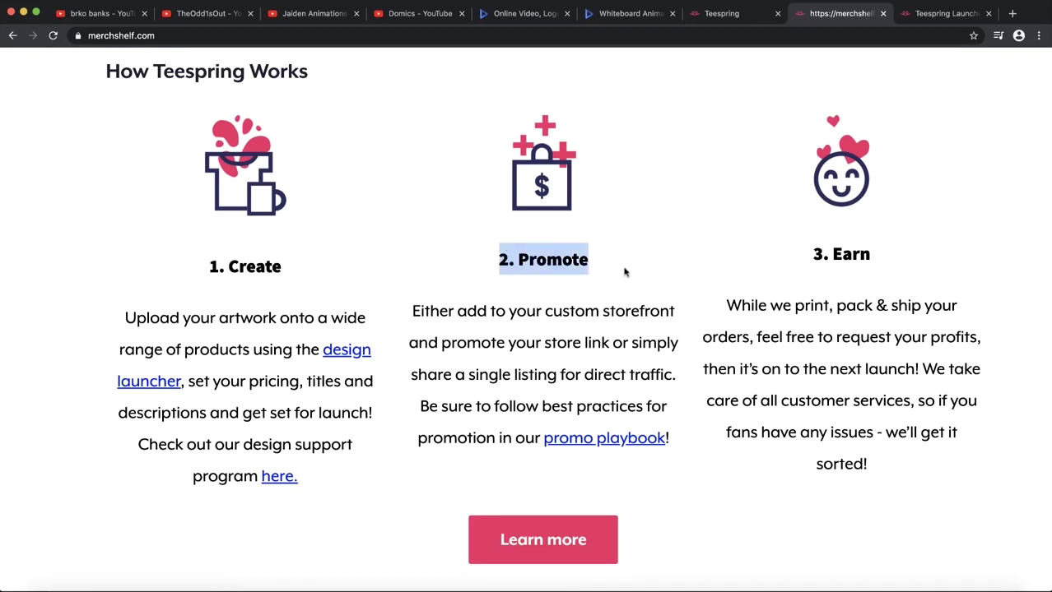
{"action": "left_click", "coordinate": [621, 269]}
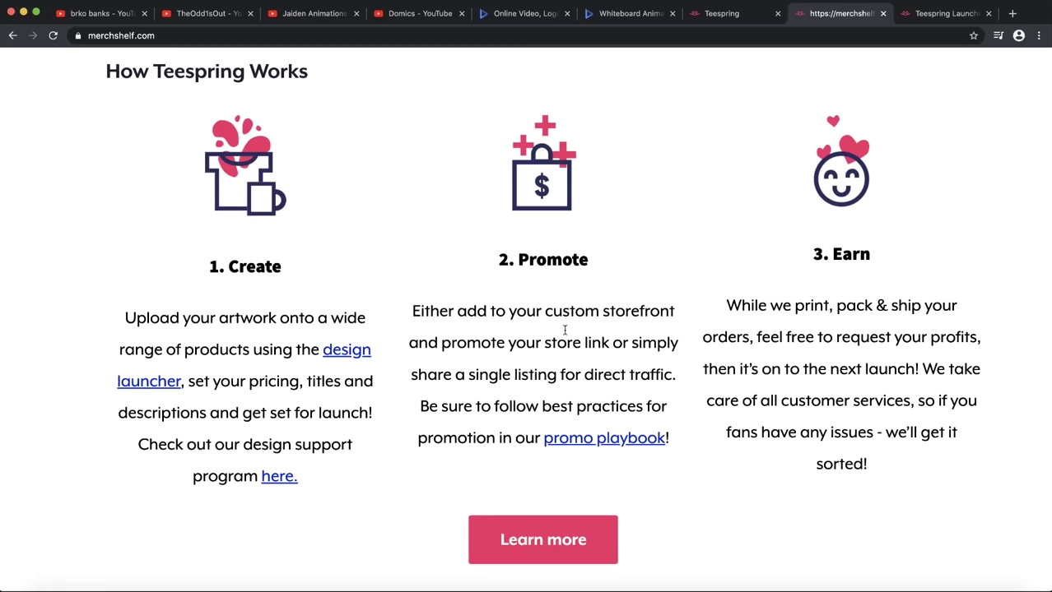
Open the merch store linked from TheOdd1sOut's YouTube channel and look through its featured Merch Madness products.
{"action": "left_click", "coordinate": [205, 13]}
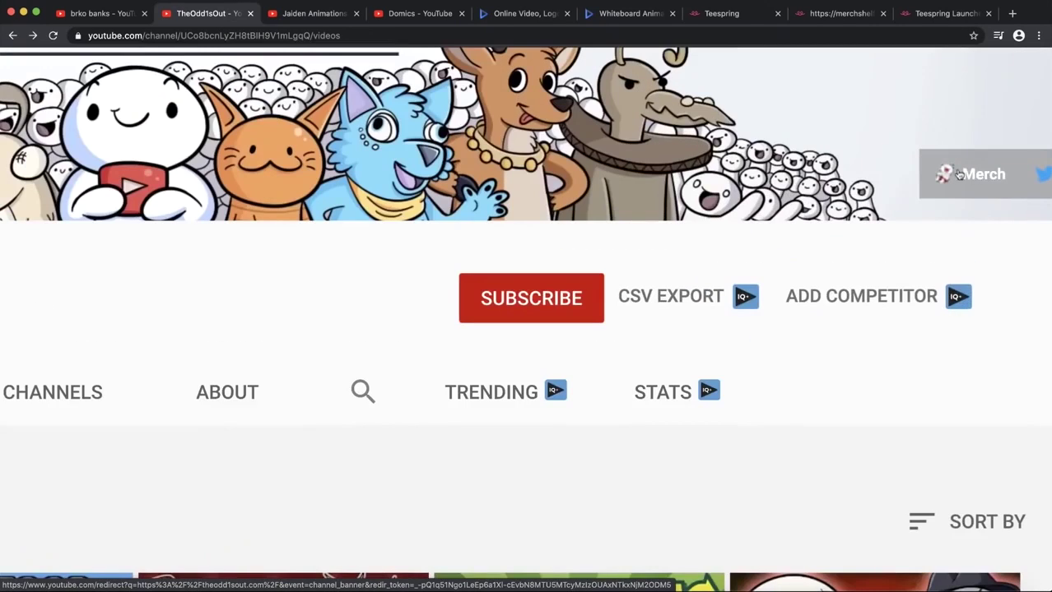
{"action": "left_click", "coordinate": [971, 172]}
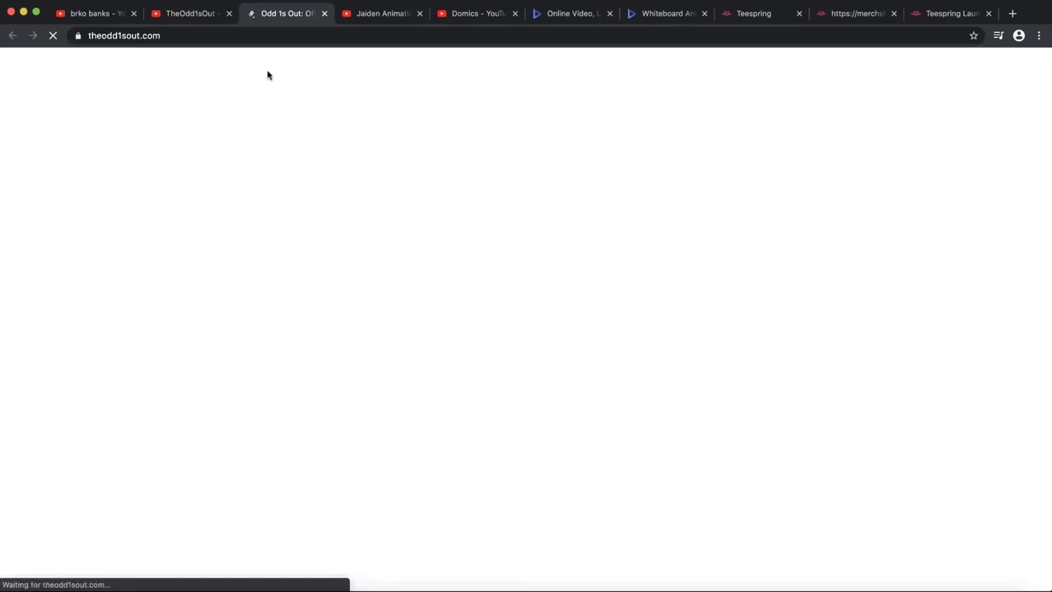
{"action": "scroll", "coordinate": [346, 251], "scroll_direction": "down", "scroll_amount": 5}
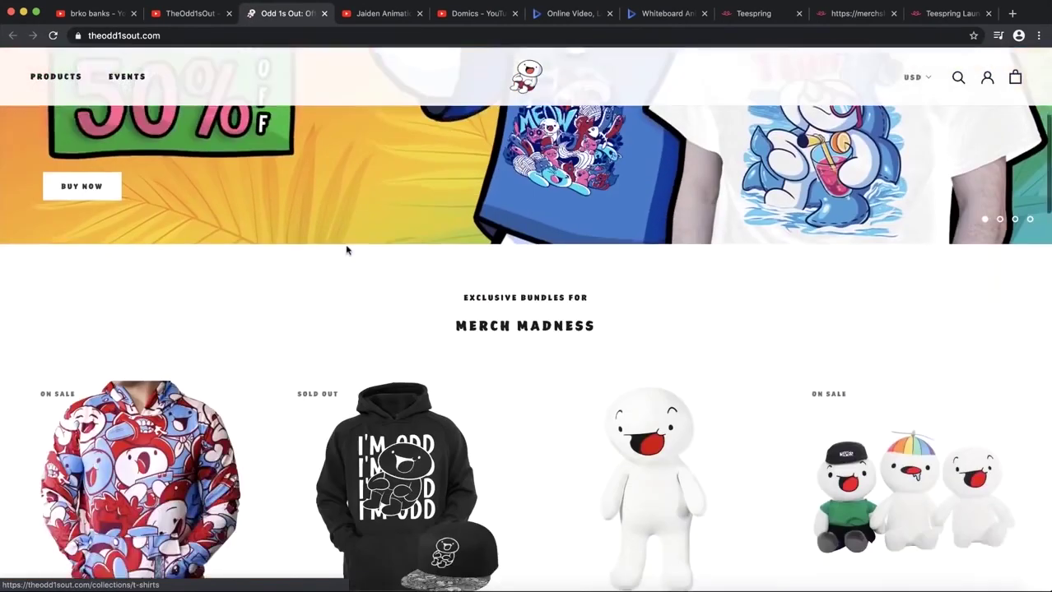
{"action": "scroll", "coordinate": [346, 250], "scroll_direction": "down", "scroll_amount": 3}
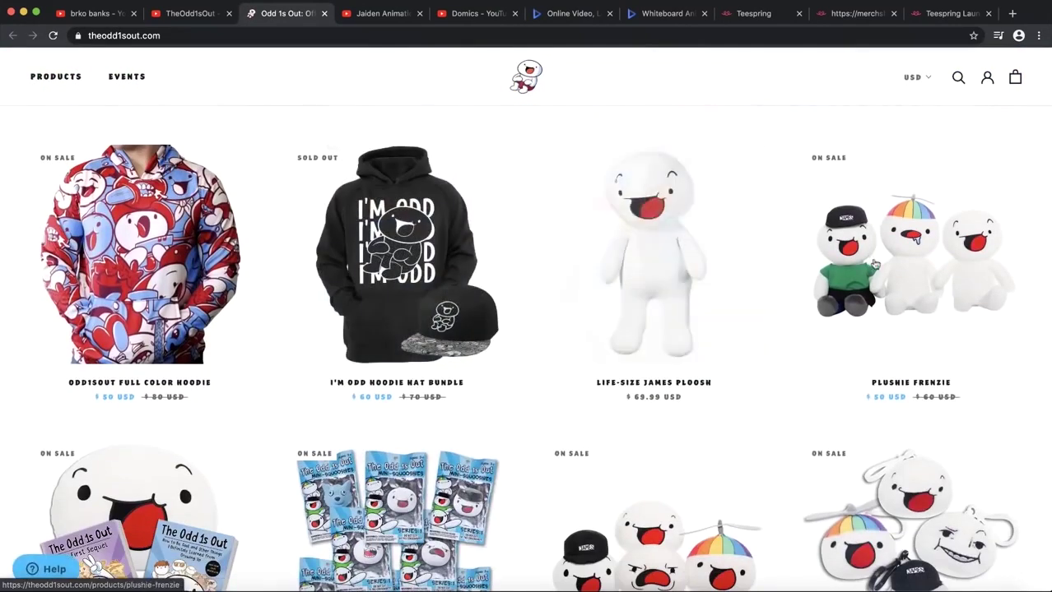
{"action": "scroll", "coordinate": [874, 265], "scroll_direction": "down", "scroll_amount": 3}
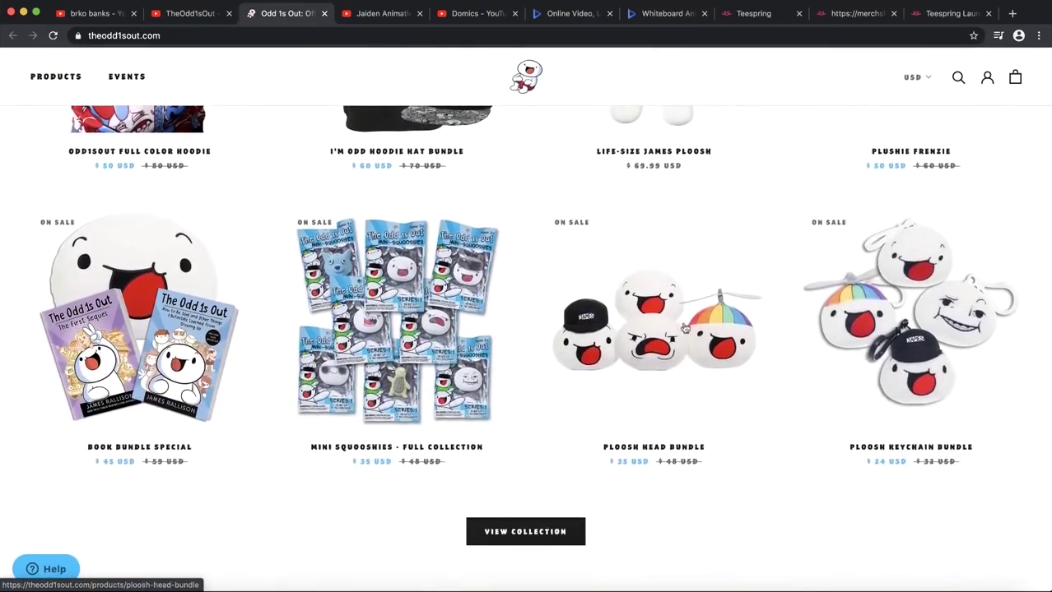
{"action": "scroll", "coordinate": [683, 328], "scroll_direction": "down", "scroll_amount": 3}
Open the full Merch Madness collection and examine the hoodies, plushies, books and bundles on offer.
{"action": "left_click", "coordinate": [500, 273]}
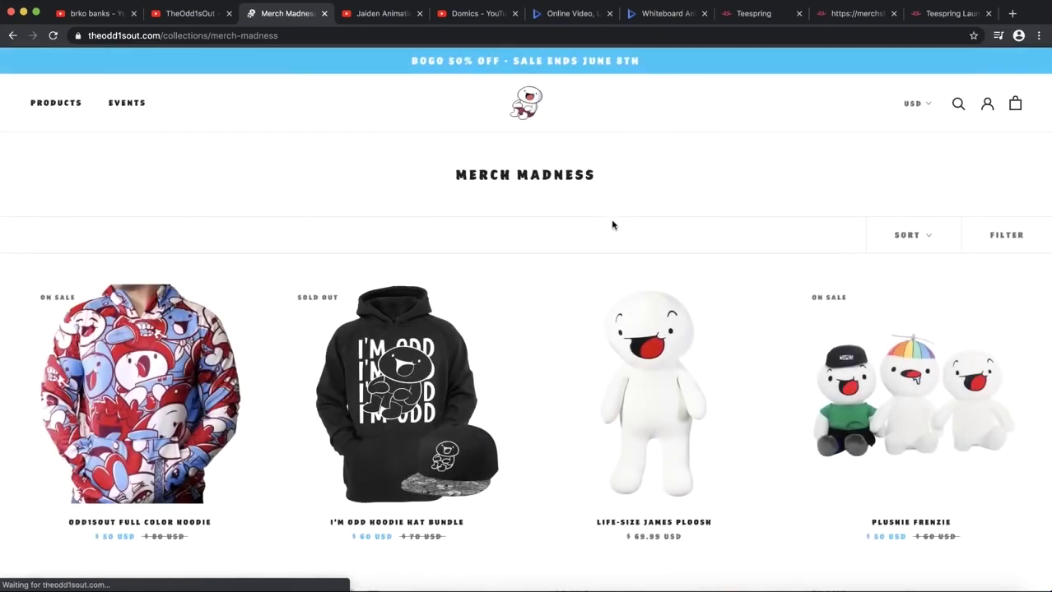
{"action": "scroll", "coordinate": [612, 224], "scroll_direction": "down", "scroll_amount": 15}
{"action": "scroll", "coordinate": [612, 225], "scroll_direction": "up", "scroll_amount": 10}
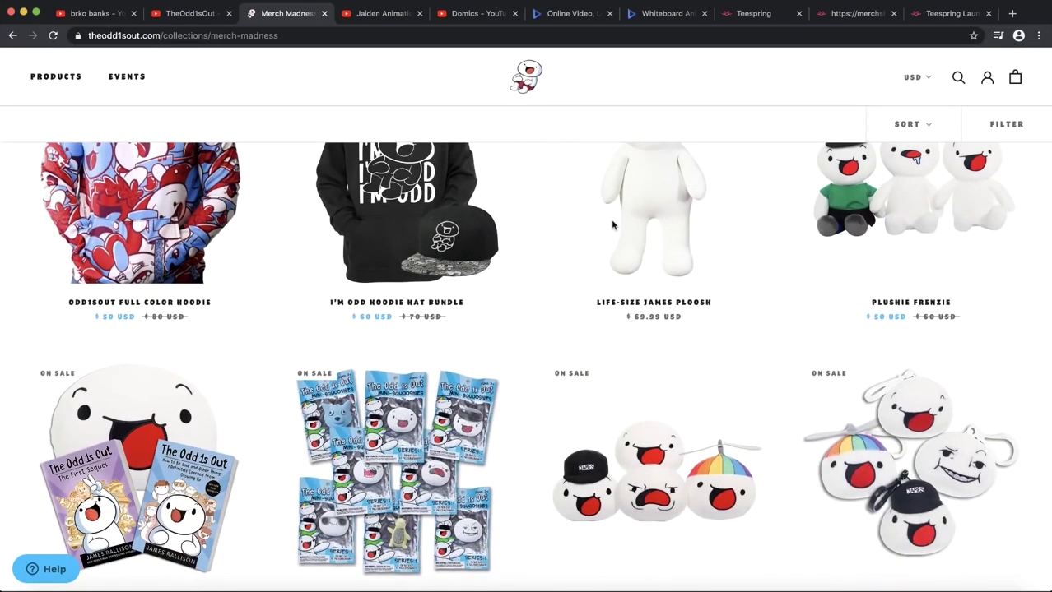
{"action": "scroll", "coordinate": [612, 224], "scroll_direction": "up", "scroll_amount": 3}
{"action": "scroll", "coordinate": [612, 225], "scroll_direction": "down", "scroll_amount": 5}
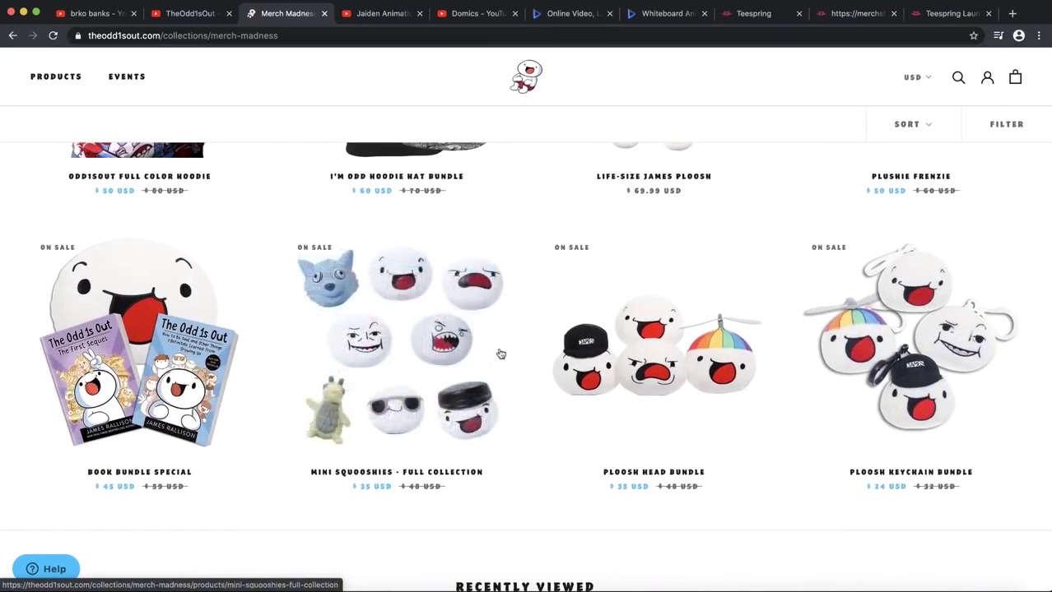
{"action": "scroll", "coordinate": [498, 354], "scroll_direction": "up", "scroll_amount": 5}
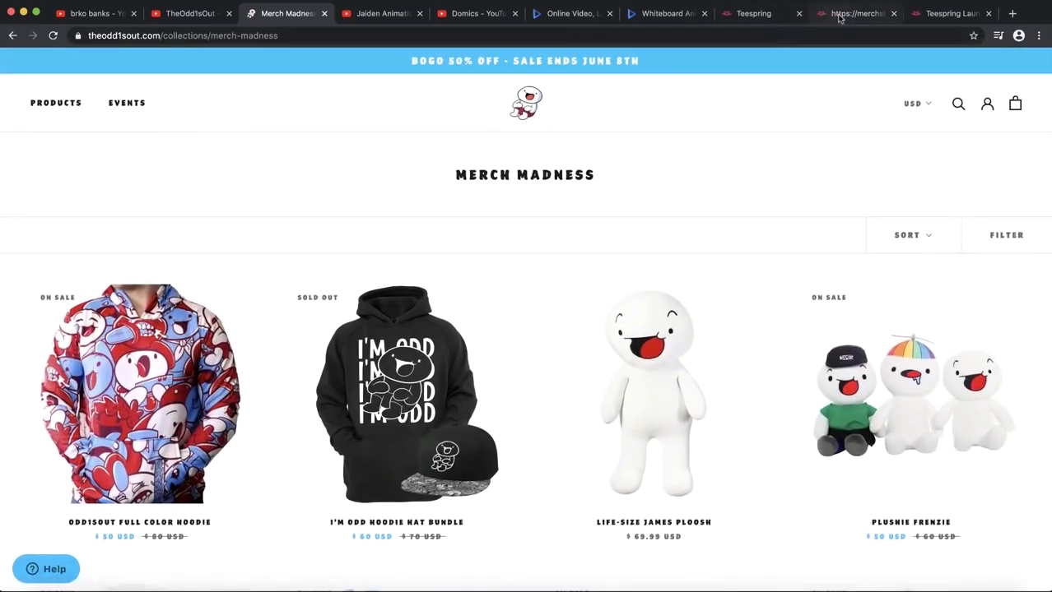
Switch to the Teespring design launcher and browse the Home, Accessories and Apparel product categories.
{"action": "left_click", "coordinate": [839, 15]}
{"action": "left_click", "coordinate": [917, 14]}
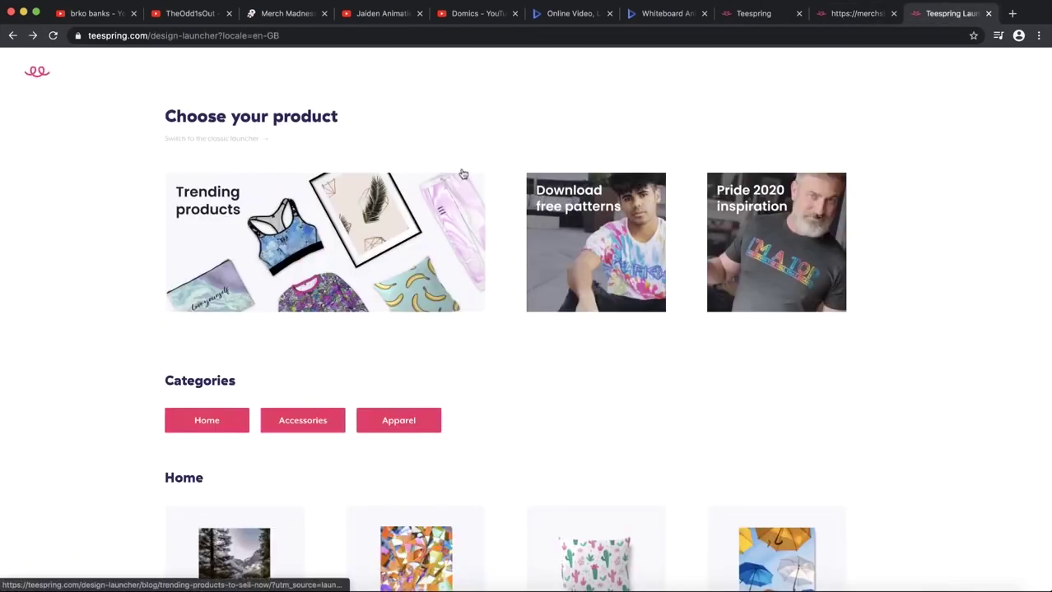
{"action": "scroll", "coordinate": [463, 174], "scroll_direction": "down", "scroll_amount": 4}
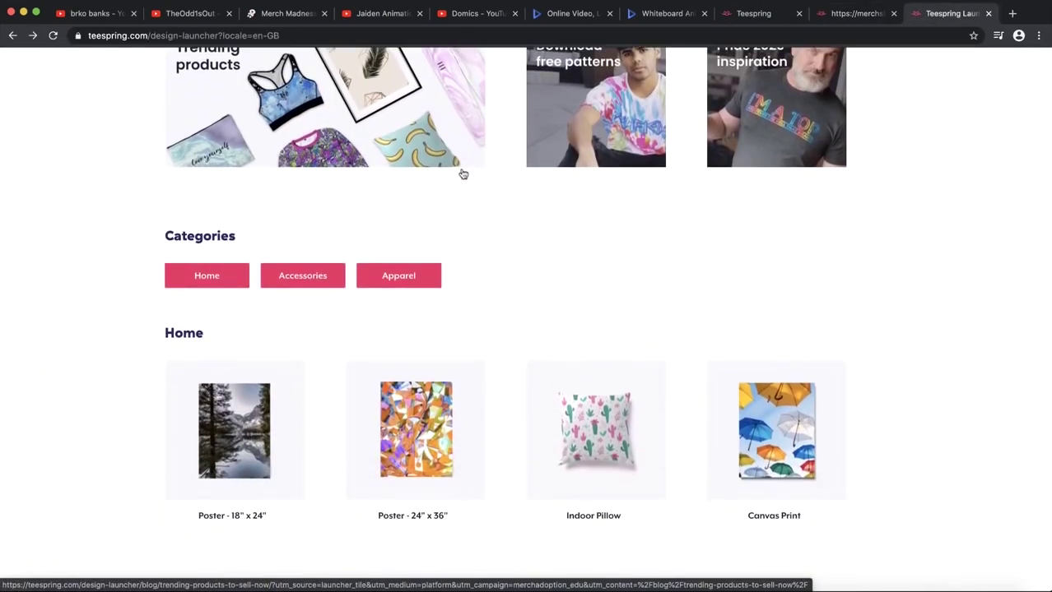
{"action": "scroll", "coordinate": [470, 280], "scroll_direction": "down", "scroll_amount": 8}
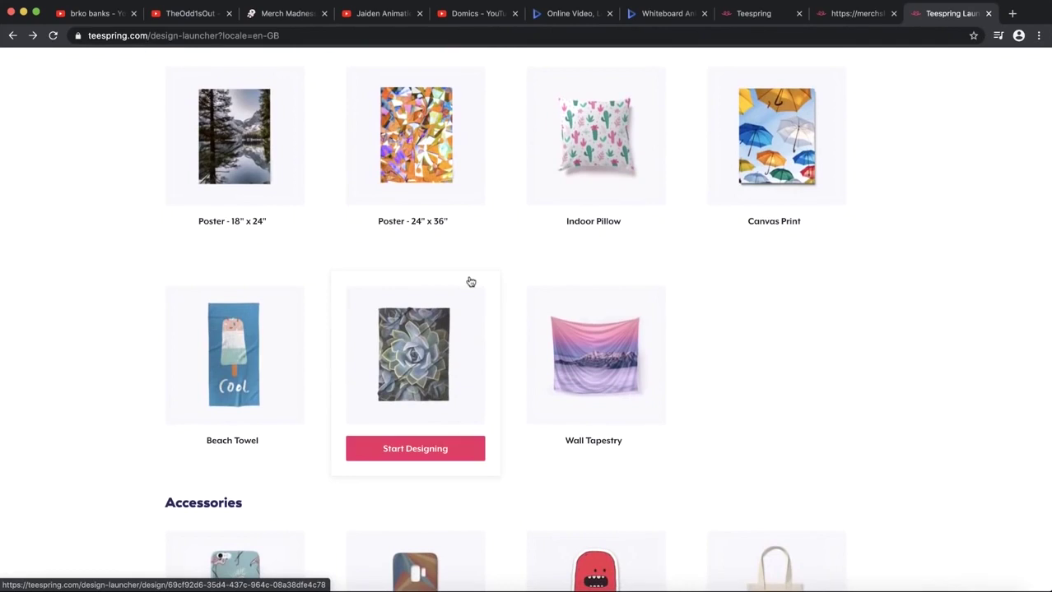
{"action": "scroll", "coordinate": [504, 261], "scroll_direction": "down", "scroll_amount": 7}
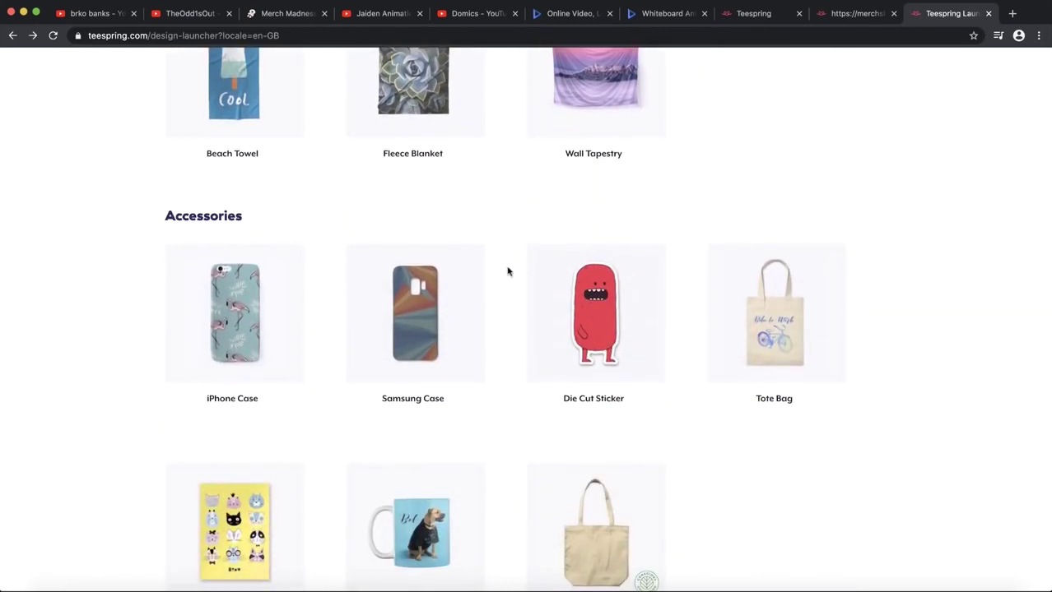
{"action": "mouse_move", "coordinate": [199, 383]}
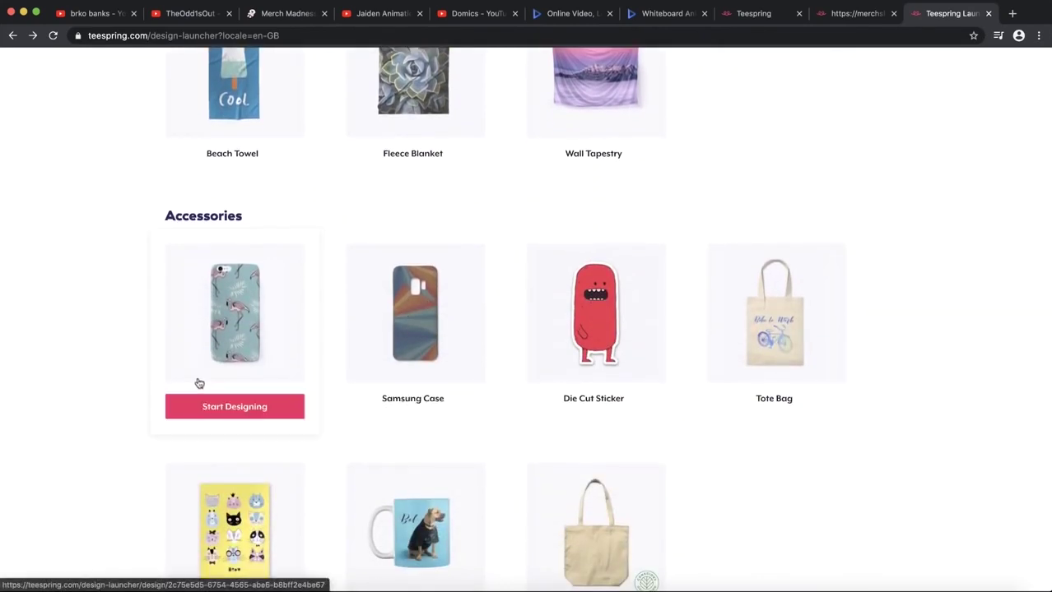
{"action": "scroll", "coordinate": [234, 331], "scroll_direction": "down", "scroll_amount": 5}
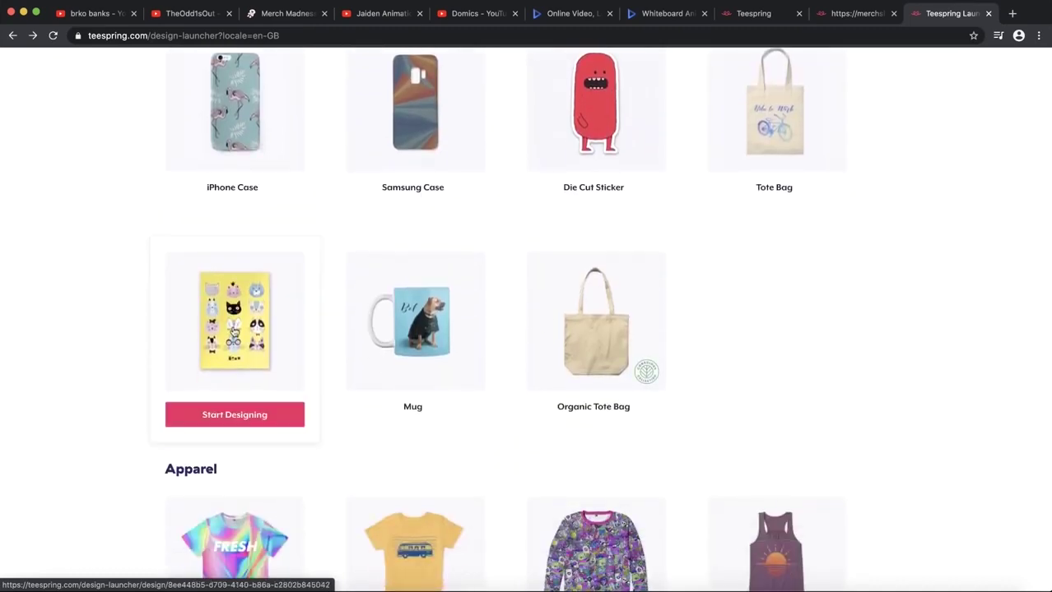
{"action": "scroll", "coordinate": [233, 331], "scroll_direction": "down", "scroll_amount": 6}
{"action": "mouse_move", "coordinate": [396, 386]}
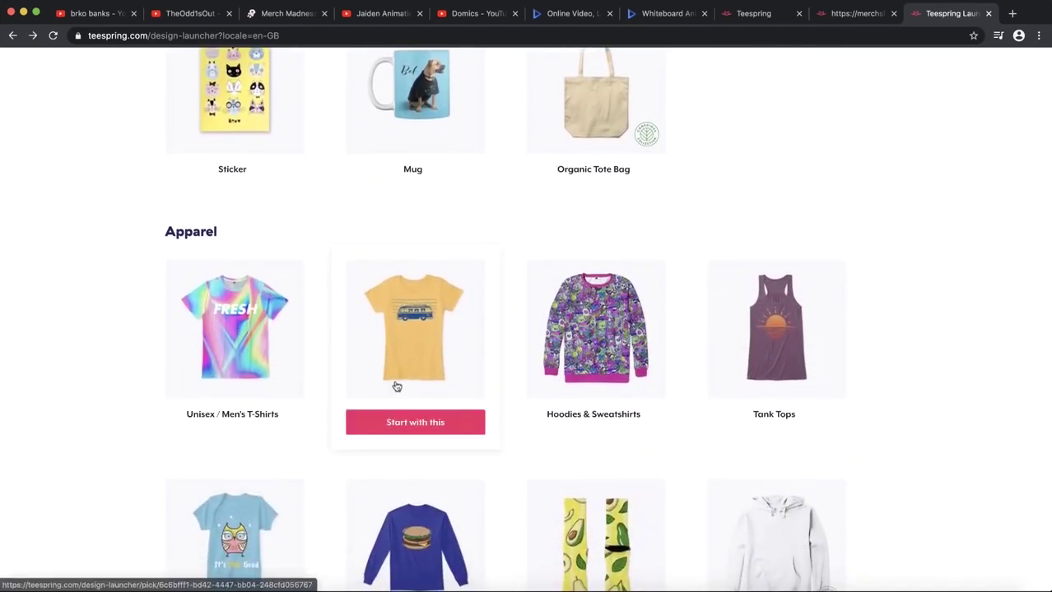
{"action": "scroll", "coordinate": [266, 336], "scroll_direction": "down", "scroll_amount": 4}
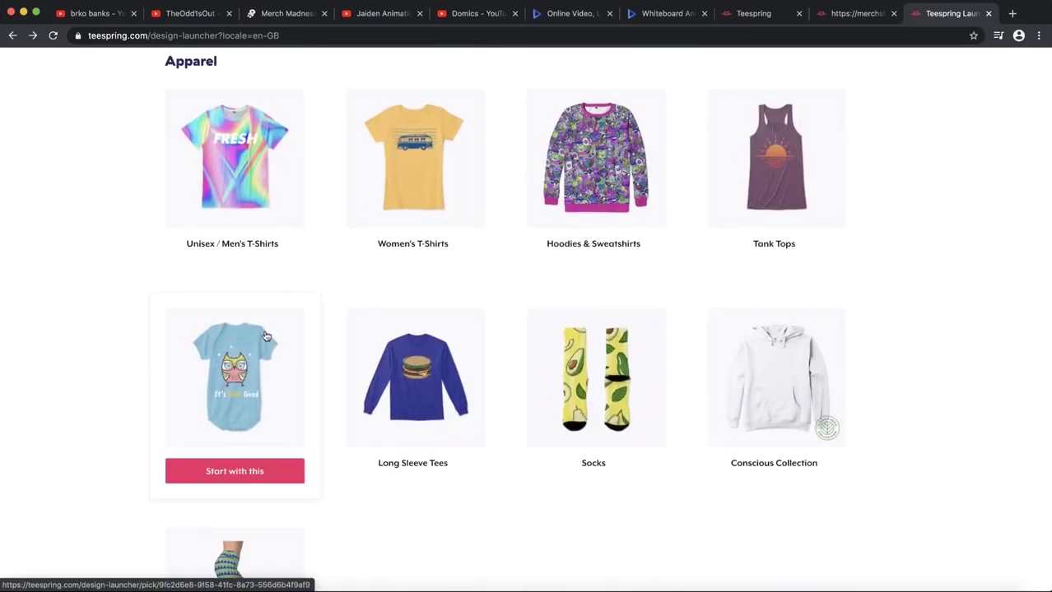
Open the Unisex / Men's T-Shirts category and compare the product costs of the All-Over Print Unisex Tee and the Classic Tee.
{"action": "mouse_move", "coordinate": [260, 184]}
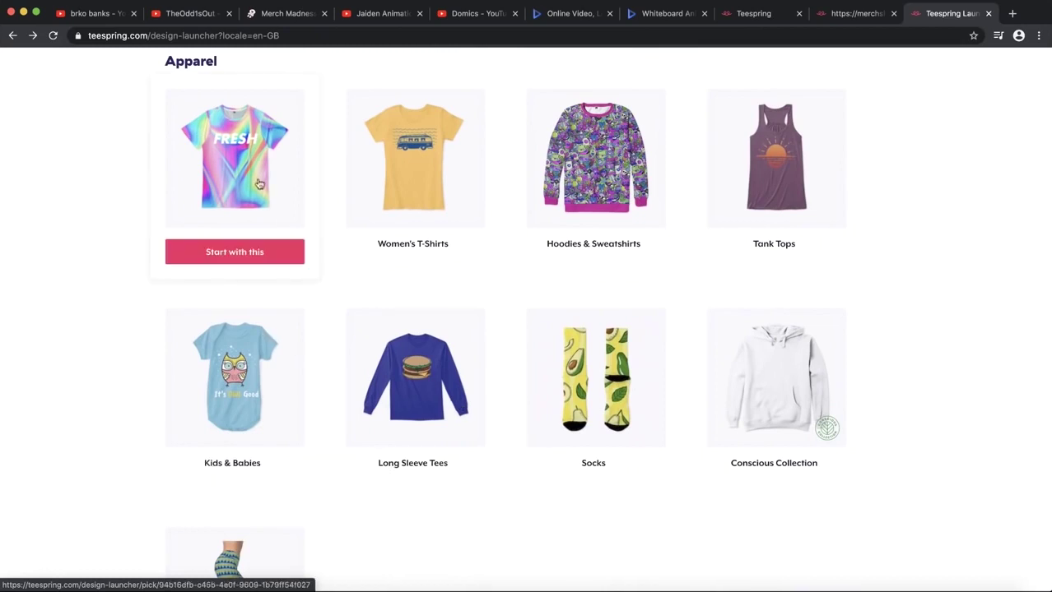
{"action": "left_click", "coordinate": [220, 256]}
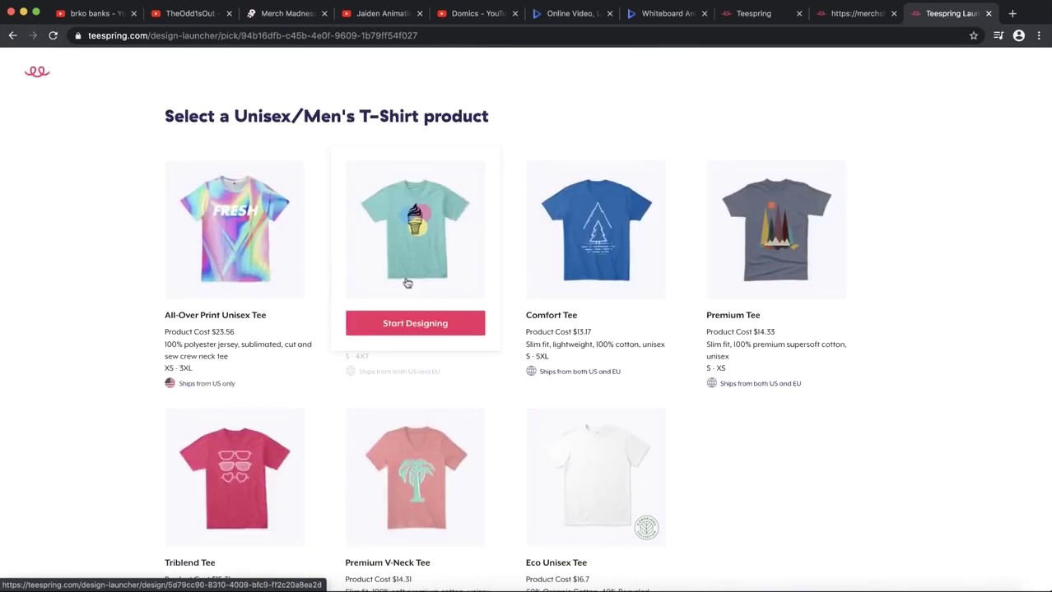
{"action": "mouse_move", "coordinate": [440, 300]}
{"action": "scroll", "coordinate": [665, 167], "scroll_direction": "down", "scroll_amount": 1}
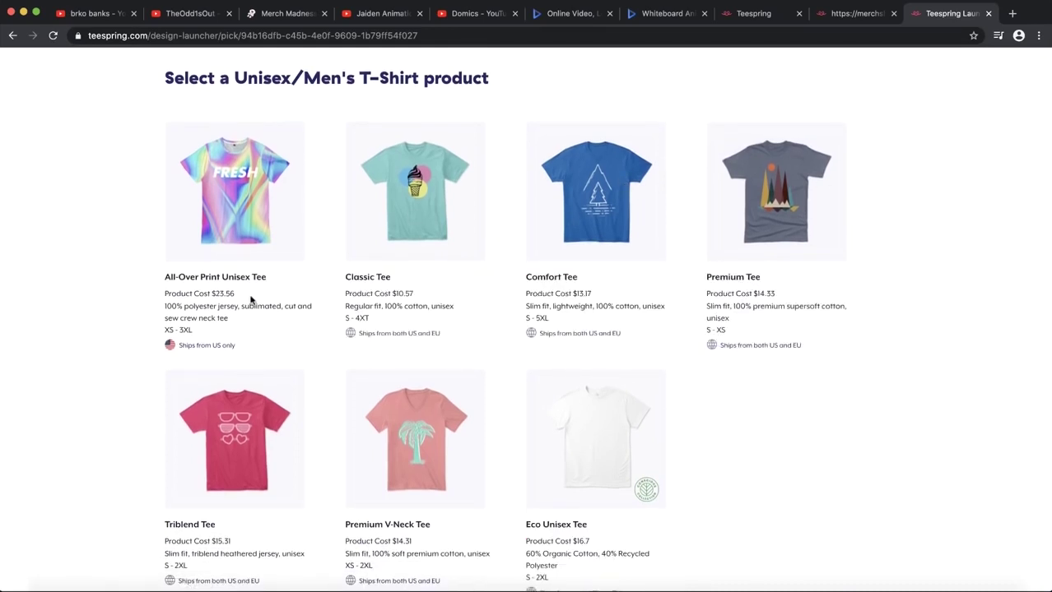
{"action": "scroll", "coordinate": [254, 300], "scroll_direction": "up", "scroll_amount": 5}
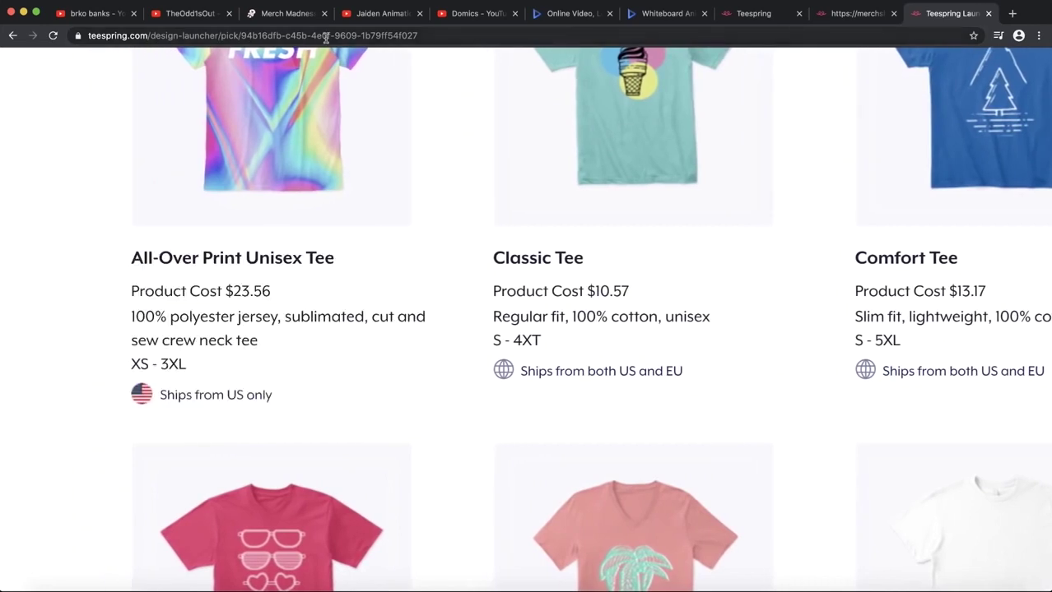
{"action": "scroll", "coordinate": [297, 197], "scroll_direction": "up", "scroll_amount": 3}
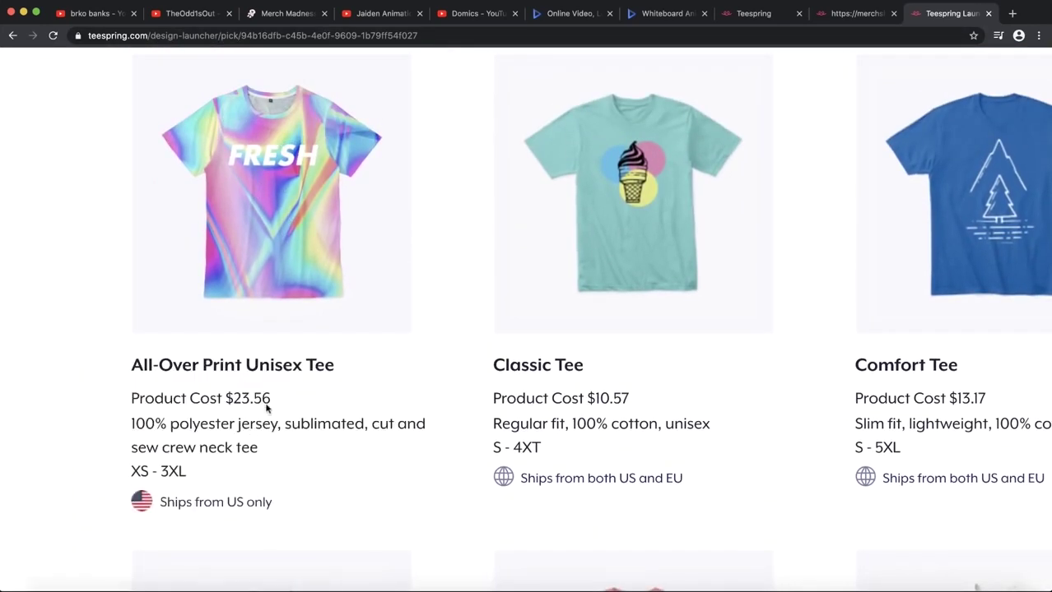
{"action": "left_click_drag", "start_coordinate": [273, 402], "coordinate": [224, 406]}
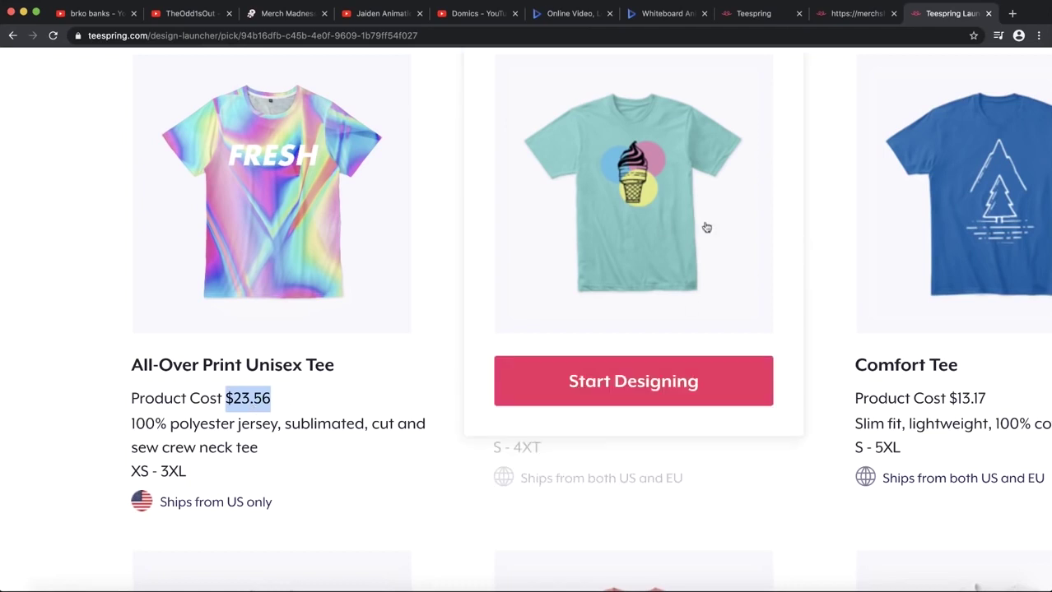
{"action": "left_click_drag", "start_coordinate": [632, 401], "coordinate": [587, 401]}
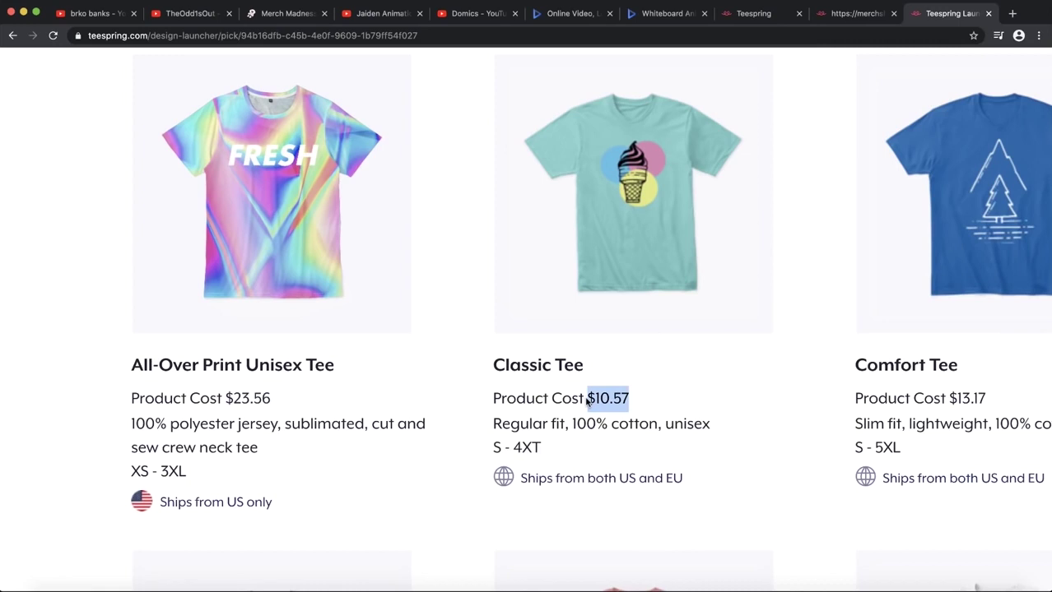
{"action": "scroll", "coordinate": [588, 401], "scroll_direction": "down", "scroll_amount": 3}
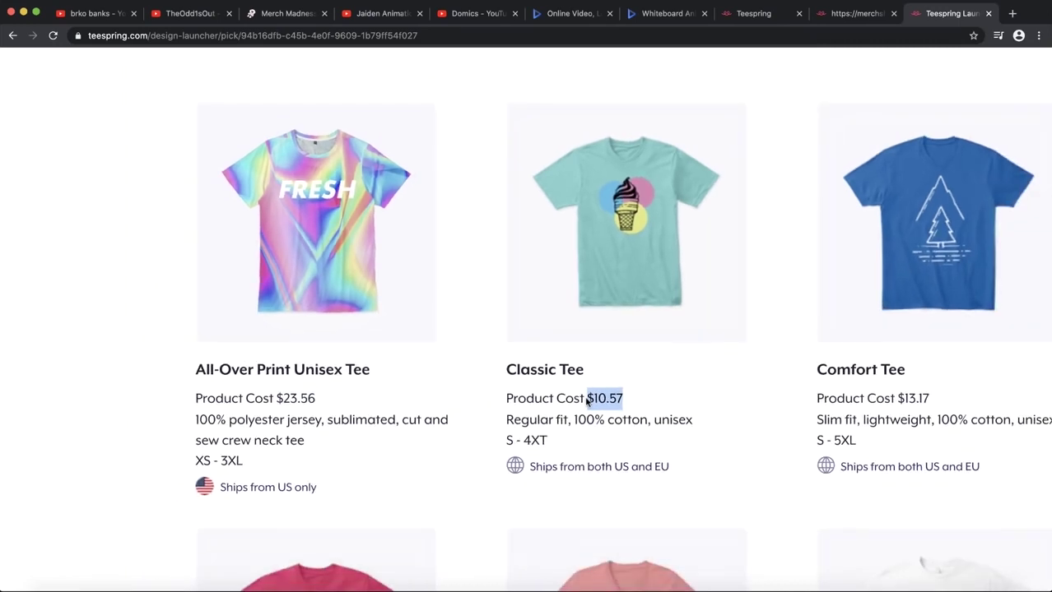
{"action": "scroll", "coordinate": [585, 399], "scroll_direction": "right", "scroll_amount": 2}
{"action": "mouse_move", "coordinate": [453, 258]}
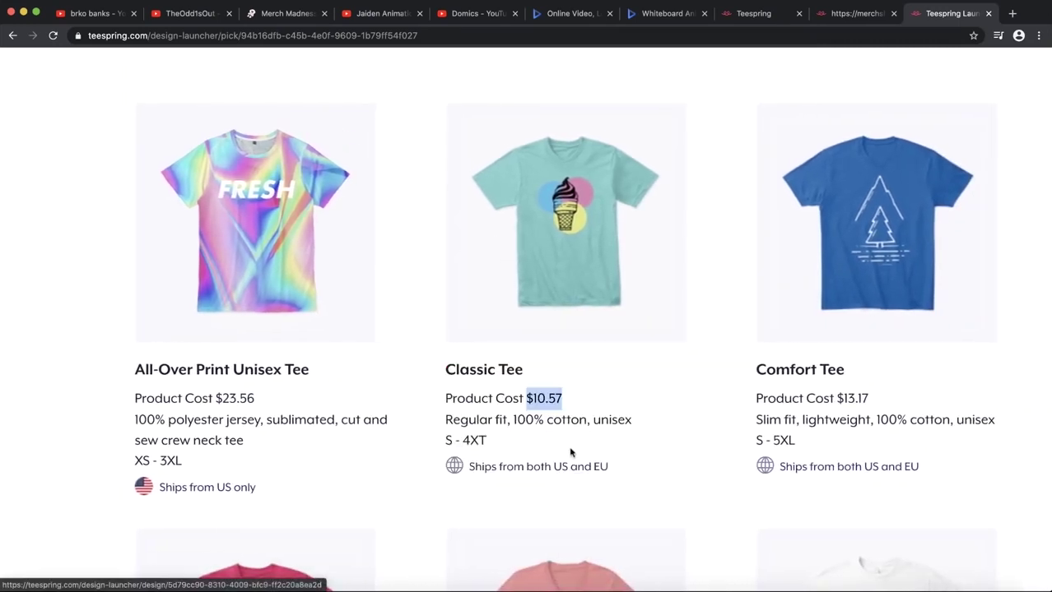
{"action": "scroll", "coordinate": [570, 452], "scroll_direction": "right", "scroll_amount": 2}
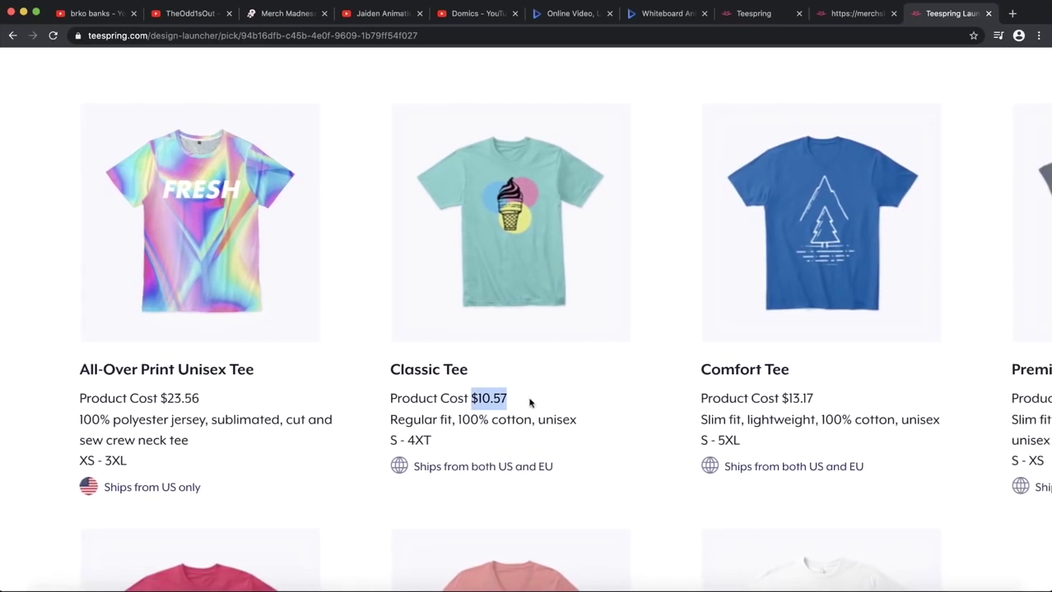
{"action": "left_click", "coordinate": [501, 401]}
Start designing the Classic Tee with Sell as the purpose of the design.
{"action": "mouse_move", "coordinate": [538, 337]}
{"action": "left_click", "coordinate": [515, 388]}
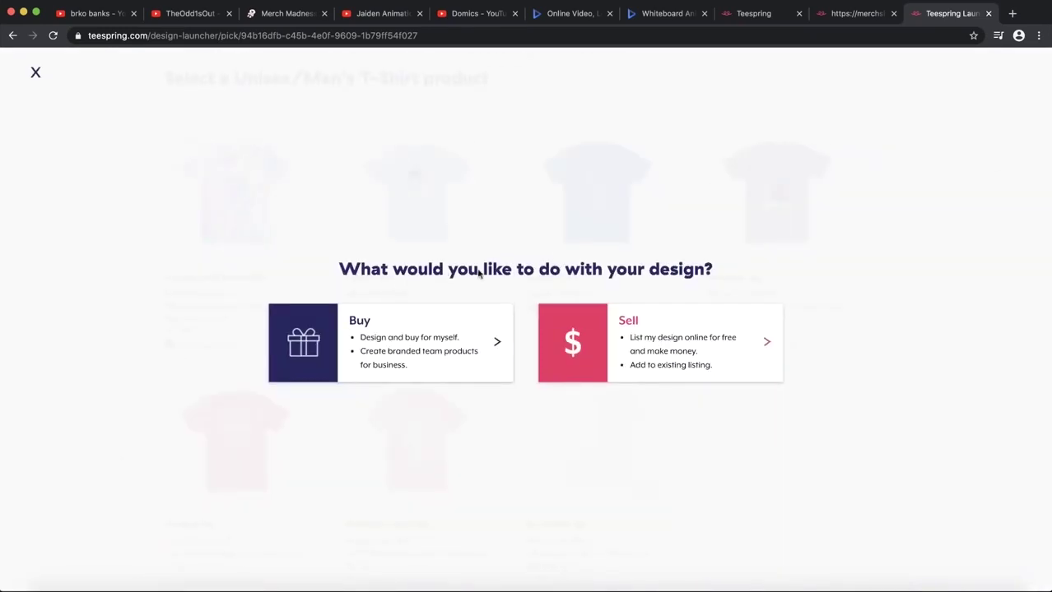
{"action": "left_click", "coordinate": [631, 348]}
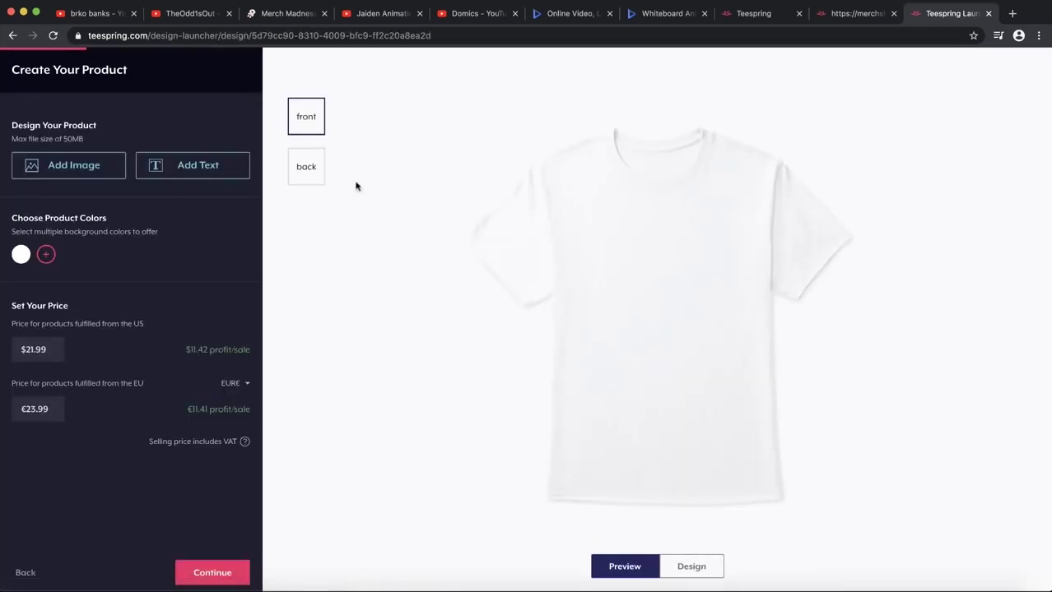
Check the shirt's back view, return to the front, and add a text element to the front of the shirt.
{"action": "left_click", "coordinate": [312, 167]}
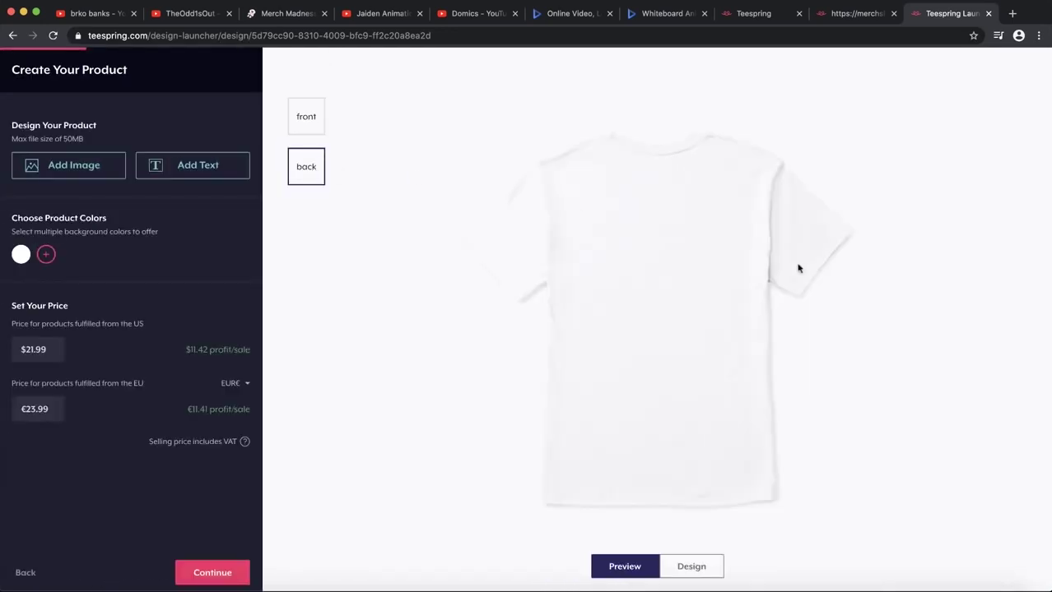
{"action": "left_click", "coordinate": [297, 119]}
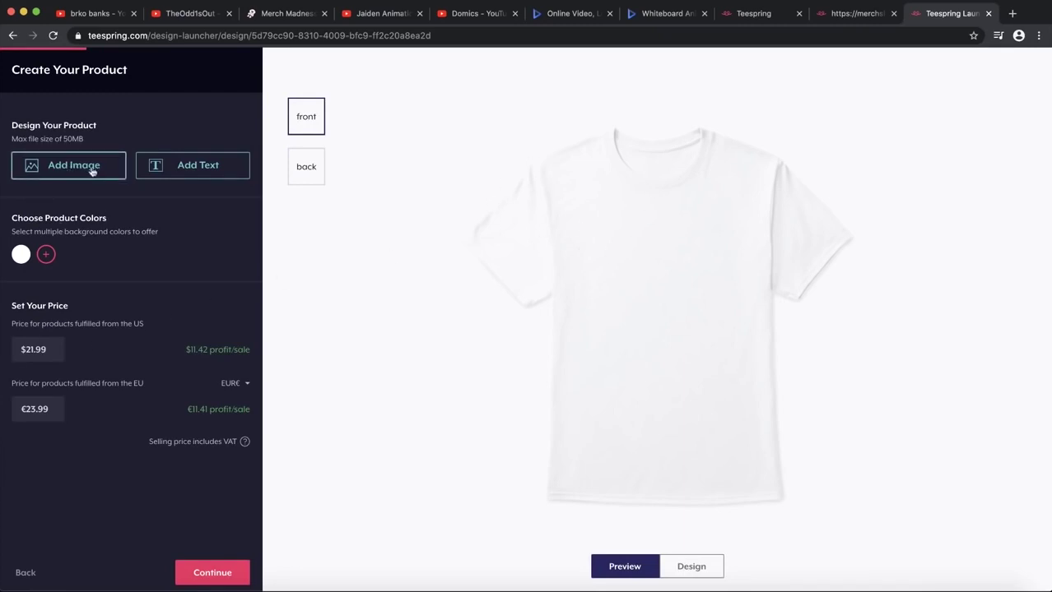
{"action": "left_click", "coordinate": [186, 171]}
{"action": "double_click", "coordinate": [650, 243]}
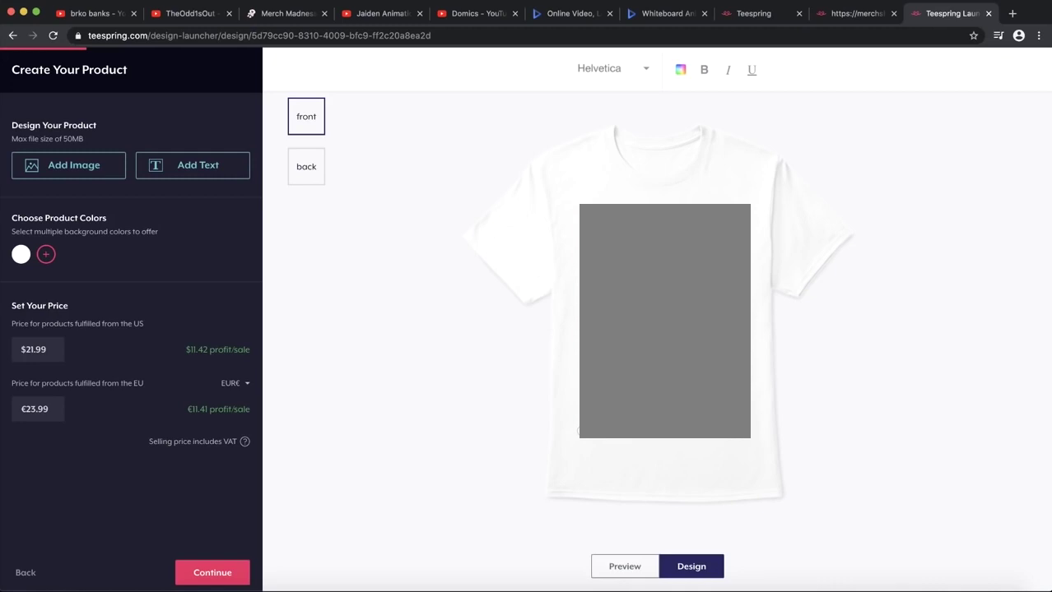
{"action": "left_click", "coordinate": [980, 228]}
{"action": "left_click_drag", "start_coordinate": [578, 230], "coordinate": [579, 239]}
{"action": "left_click", "coordinate": [839, 267]}
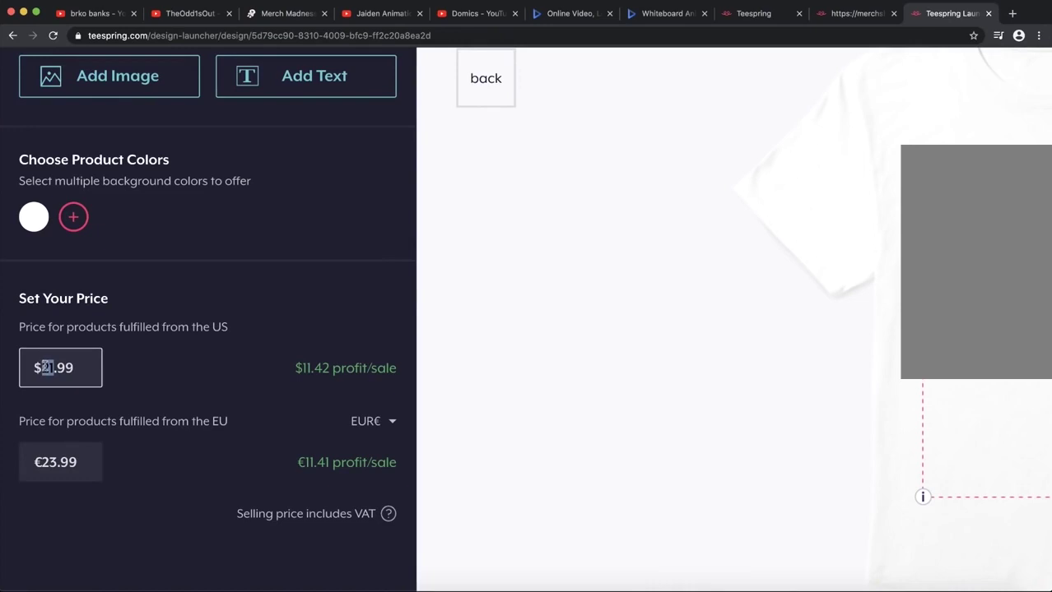
Set the price for products fulfilled from the US to $29.99 and check the resulting profit per sale.
{"action": "left_click", "coordinate": [47, 367]}
{"action": "key", "text": "BackSpace"}
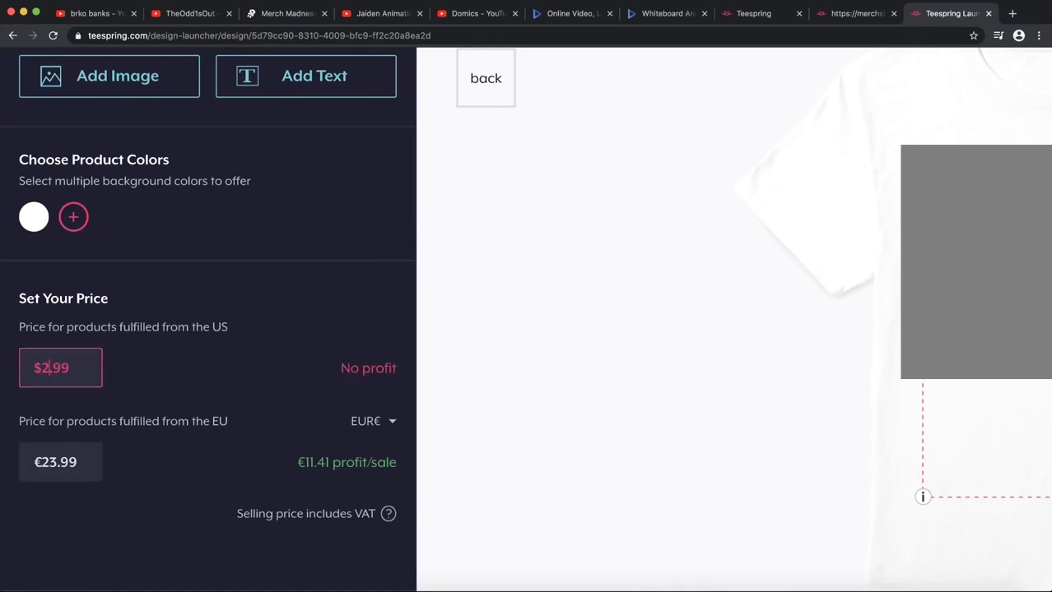
{"action": "type", "text": "9"}
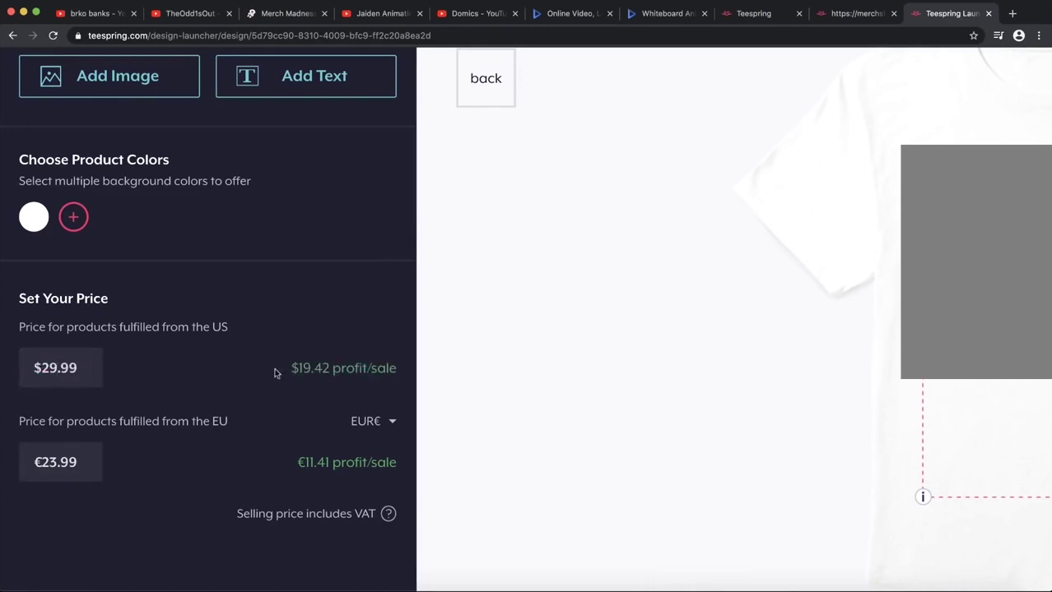
{"action": "left_click_drag", "start_coordinate": [395, 368], "coordinate": [294, 371]}
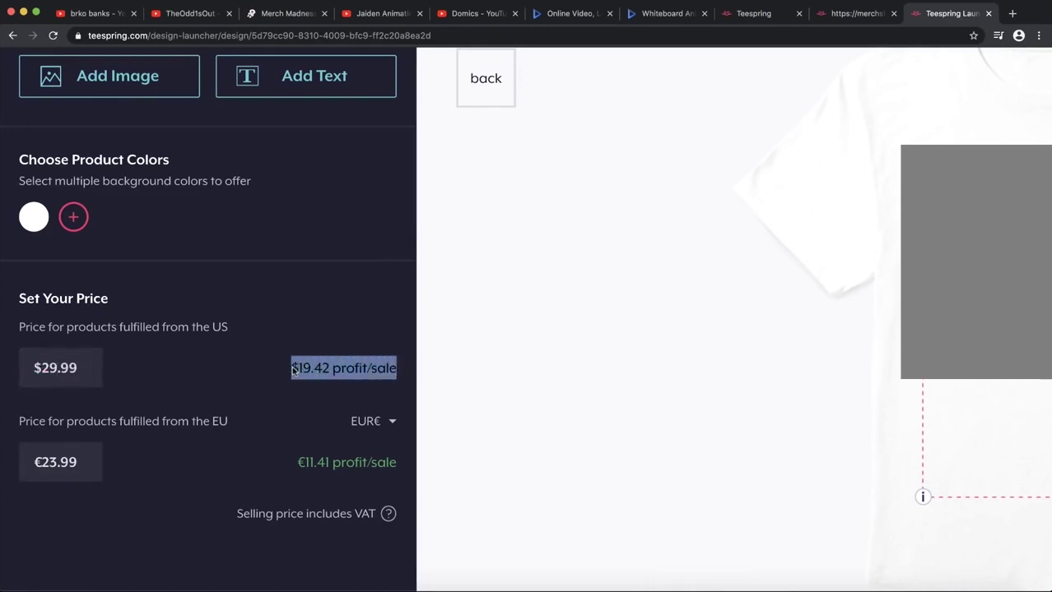
{"action": "left_click", "coordinate": [294, 370]}
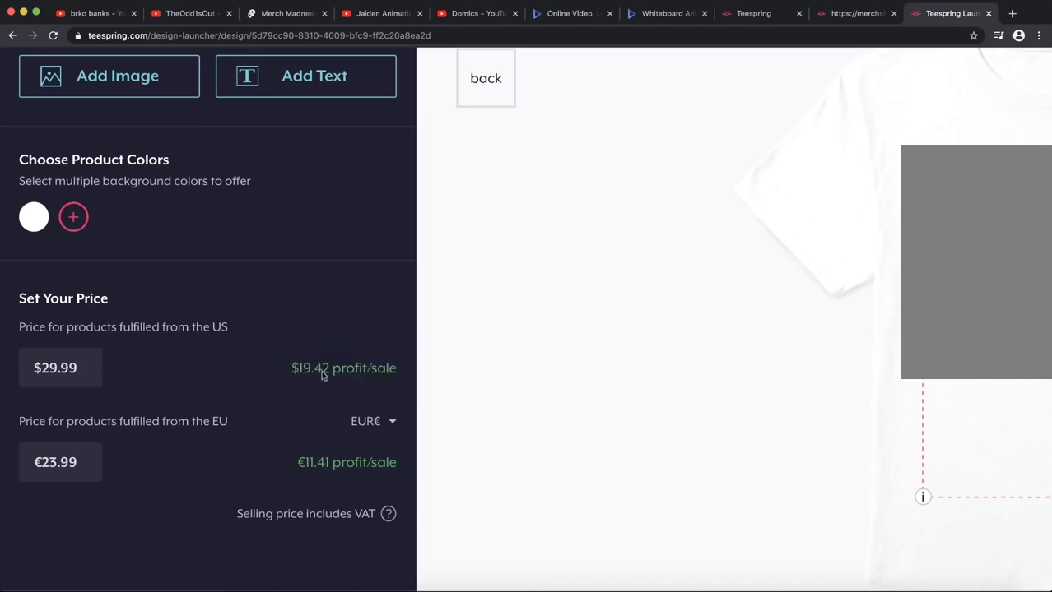
{"action": "left_click_drag", "start_coordinate": [404, 370], "coordinate": [290, 372]}
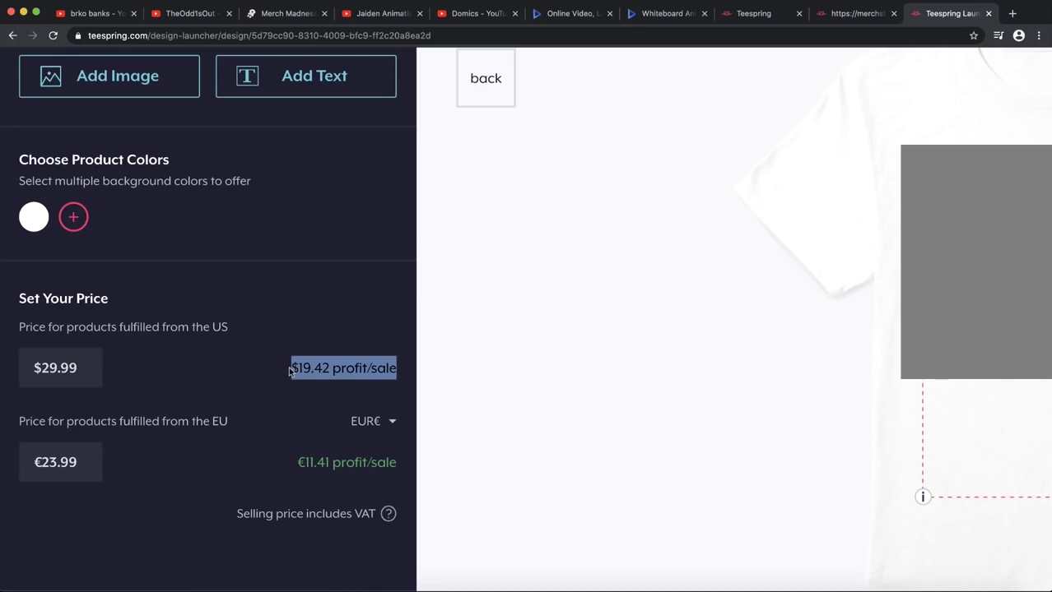
{"action": "scroll", "coordinate": [289, 370], "scroll_direction": "down", "scroll_amount": 5}
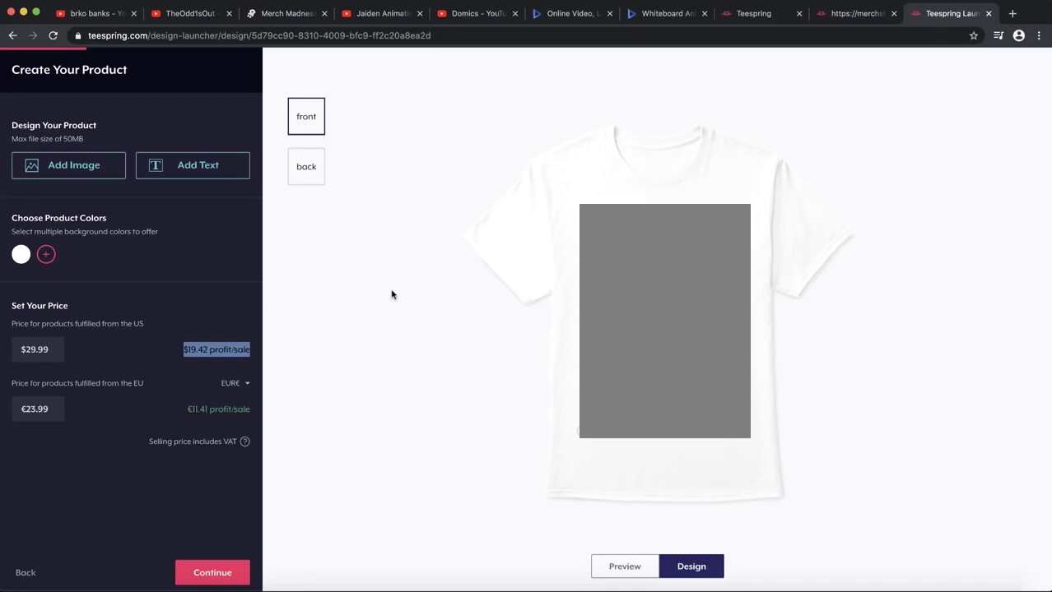
Add dark red, navy, royal blue and light pink to the background colors offered for the shirt.
{"action": "left_click", "coordinate": [46, 255]}
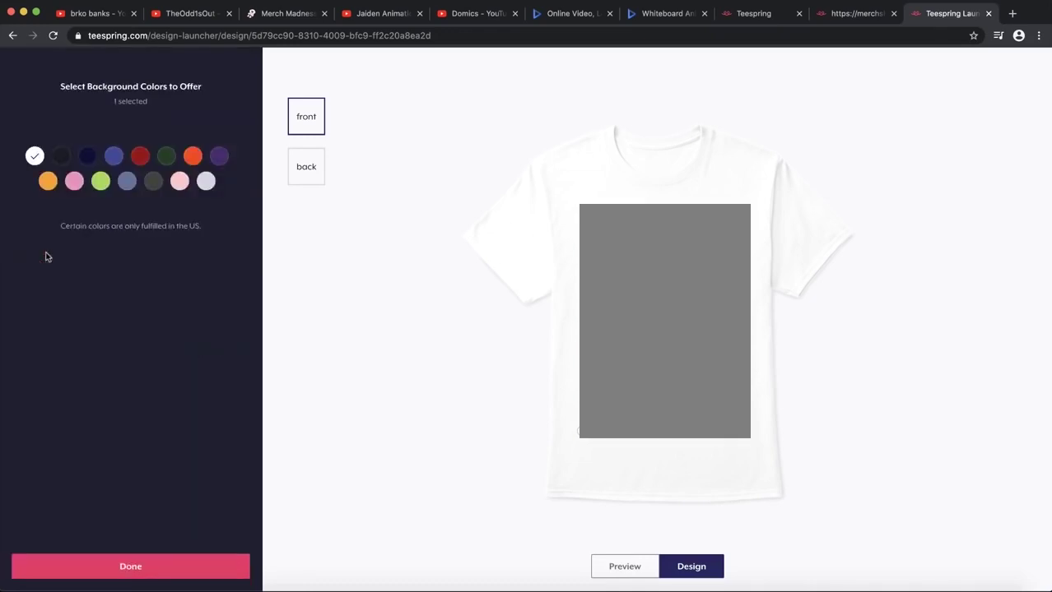
{"action": "left_click", "coordinate": [137, 160]}
{"action": "left_click", "coordinate": [86, 160]}
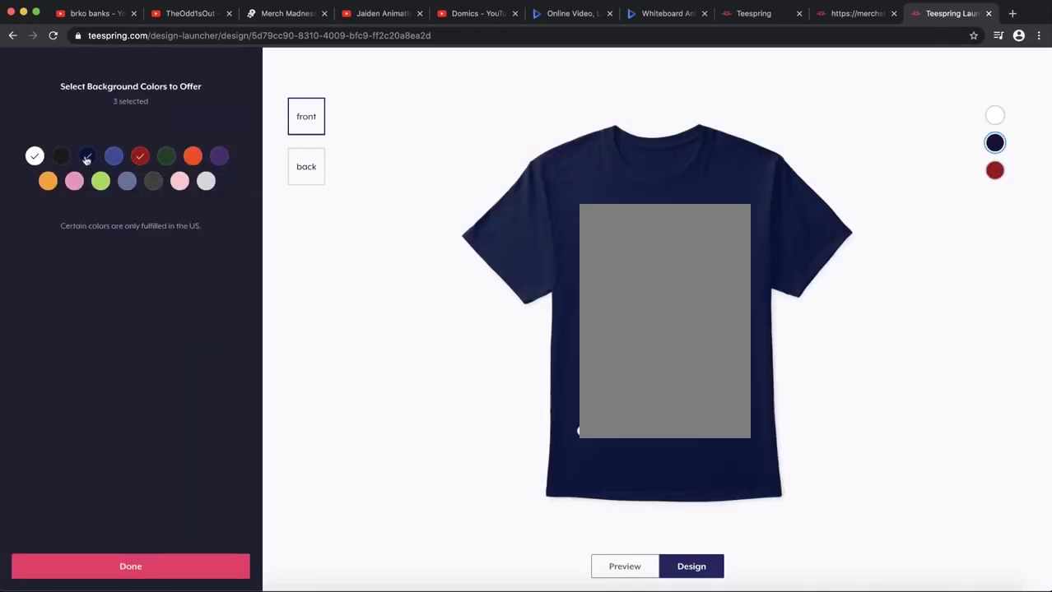
{"action": "left_click", "coordinate": [115, 159]}
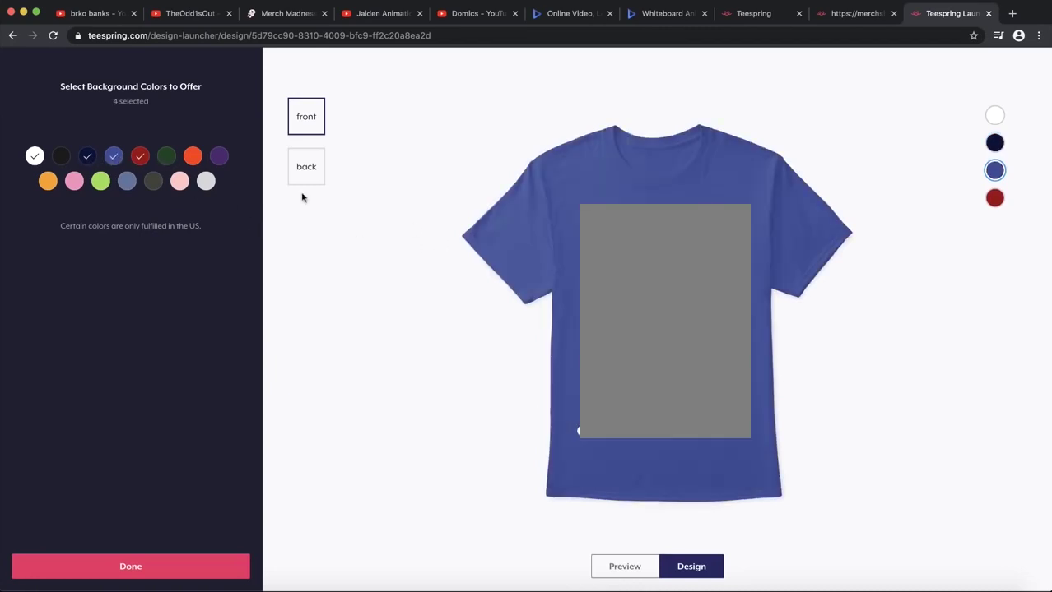
{"action": "left_click", "coordinate": [183, 181]}
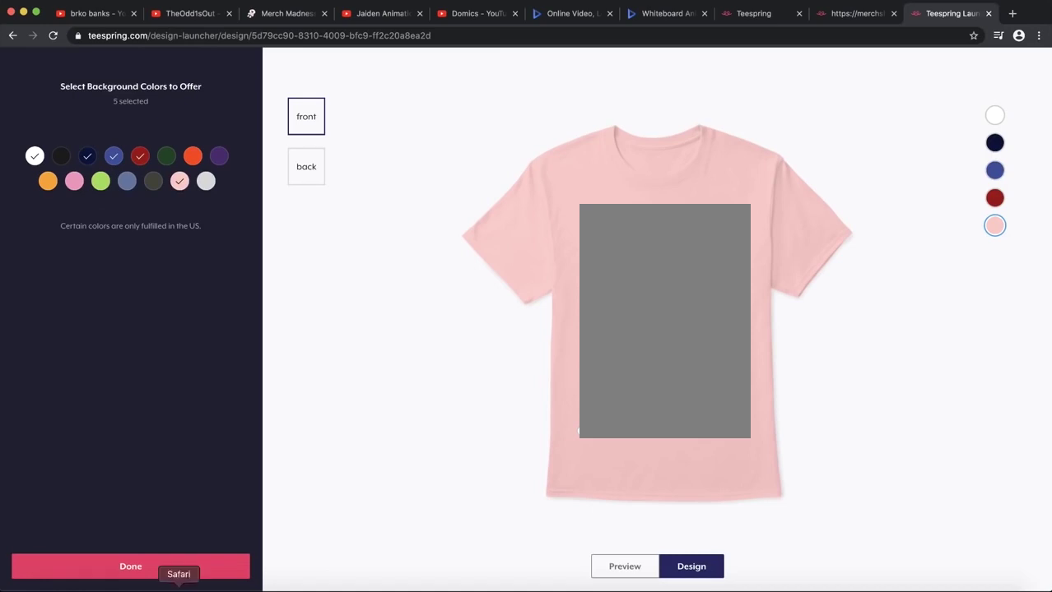
{"action": "left_click", "coordinate": [174, 566]}
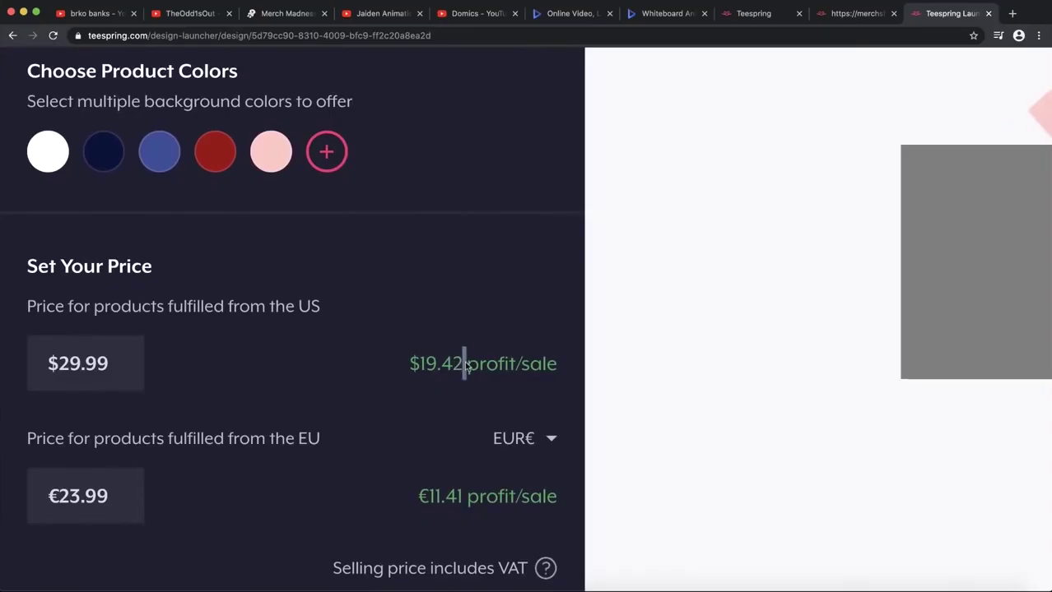
Set the price for products fulfilled from the US to $59.99.
{"action": "left_click_drag", "start_coordinate": [462, 364], "coordinate": [413, 368]}
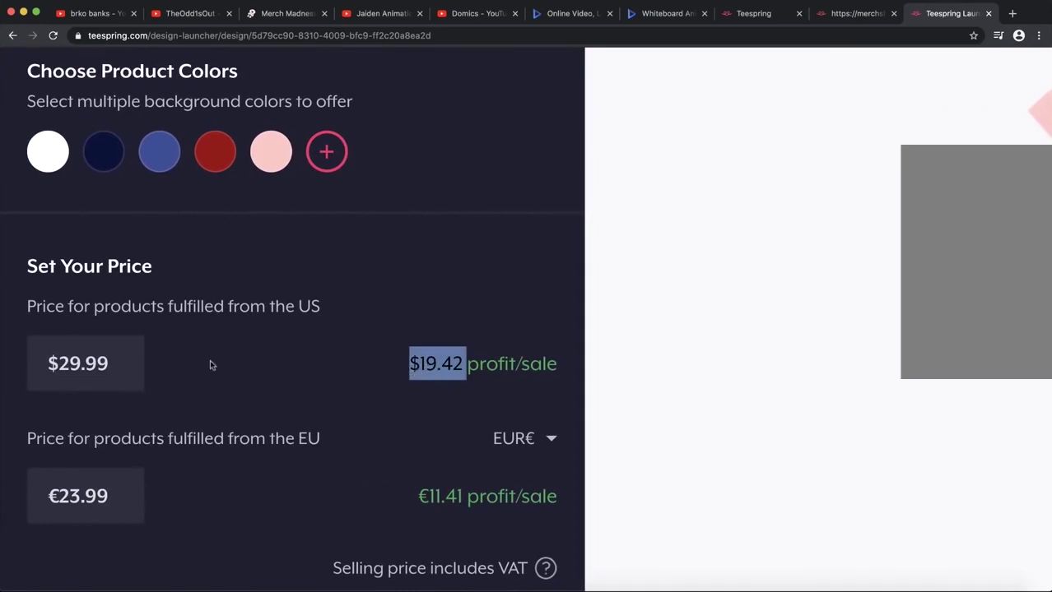
{"action": "left_click_drag", "start_coordinate": [80, 362], "coordinate": [61, 363]}
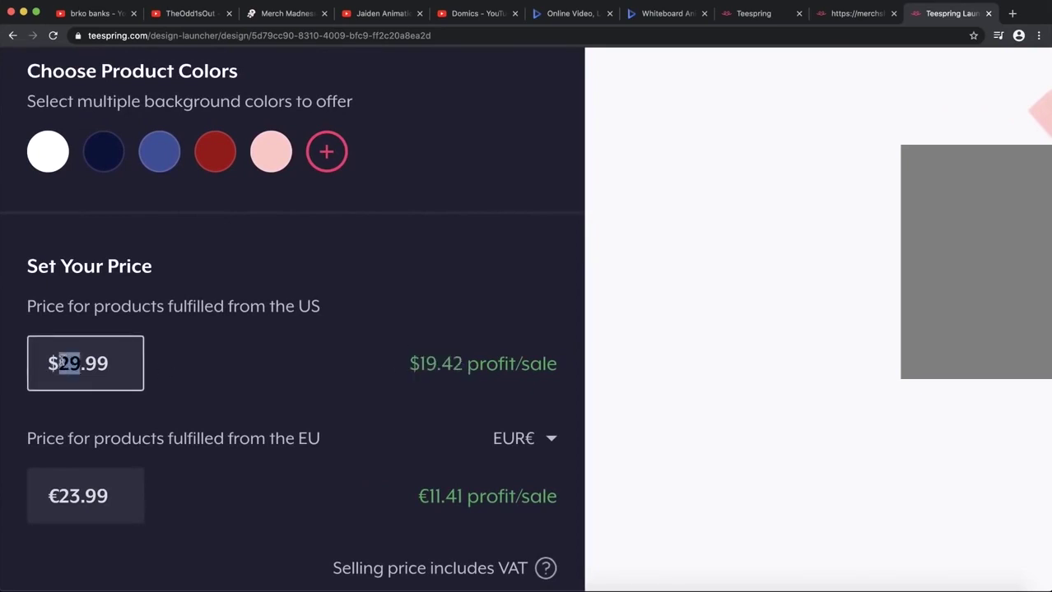
{"action": "type", "text": "59"}
{"action": "left_click", "coordinate": [203, 317]}
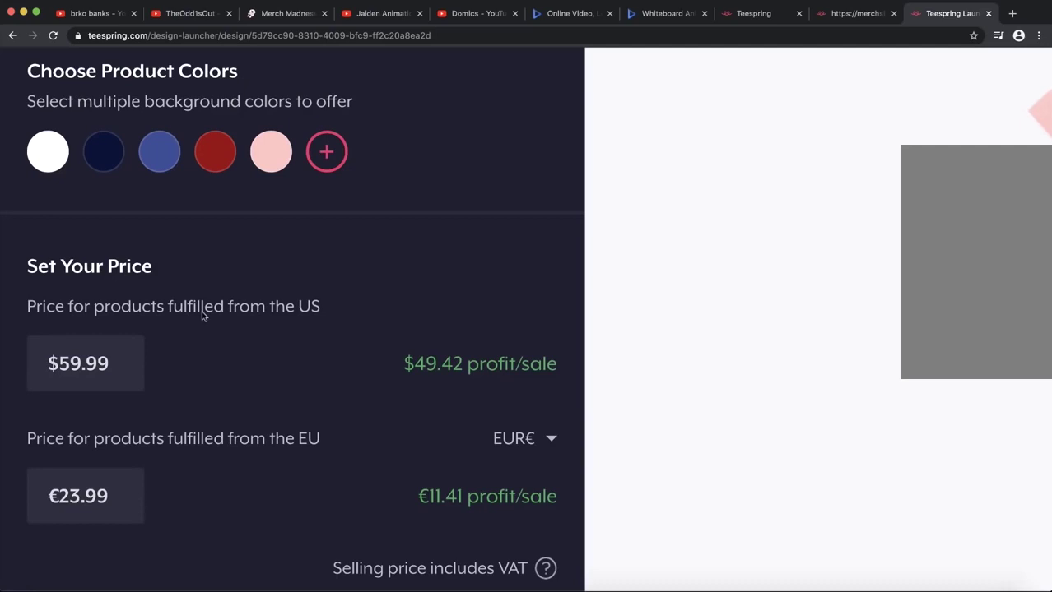